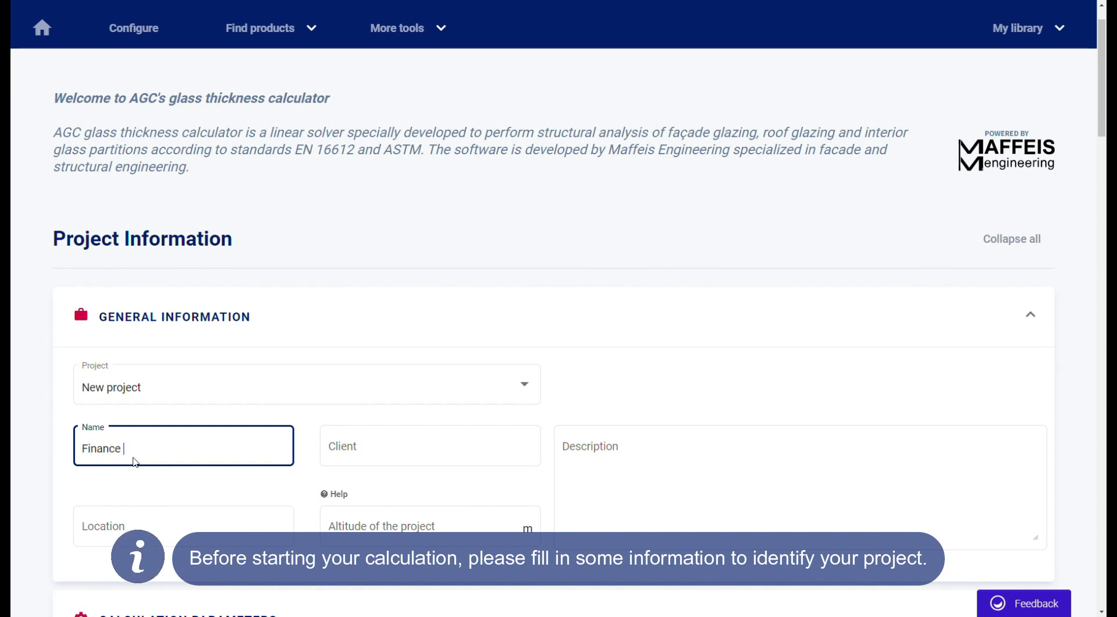
Step: Name the project Finance Tower, set its location to Liège, fill in the client, and set the project altitude to 60 m
{"action": "type", "text": "Tower"}
{"action": "key", "text": "Tab"}
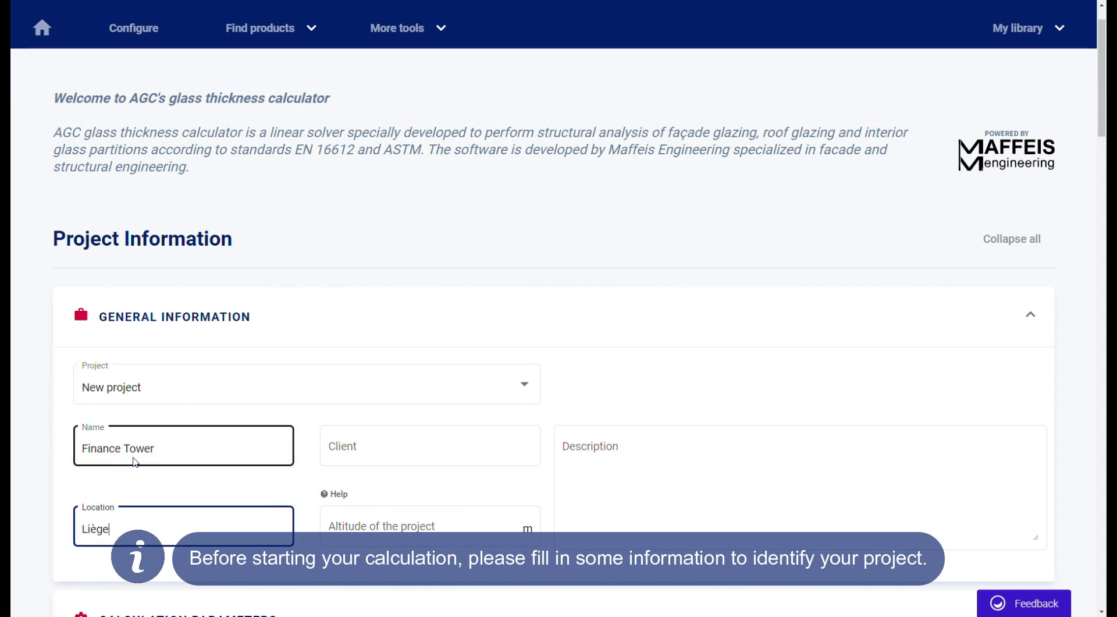
{"action": "key", "text": "Tab"}
{"action": "type", "text": "AGC Glass Europe"}
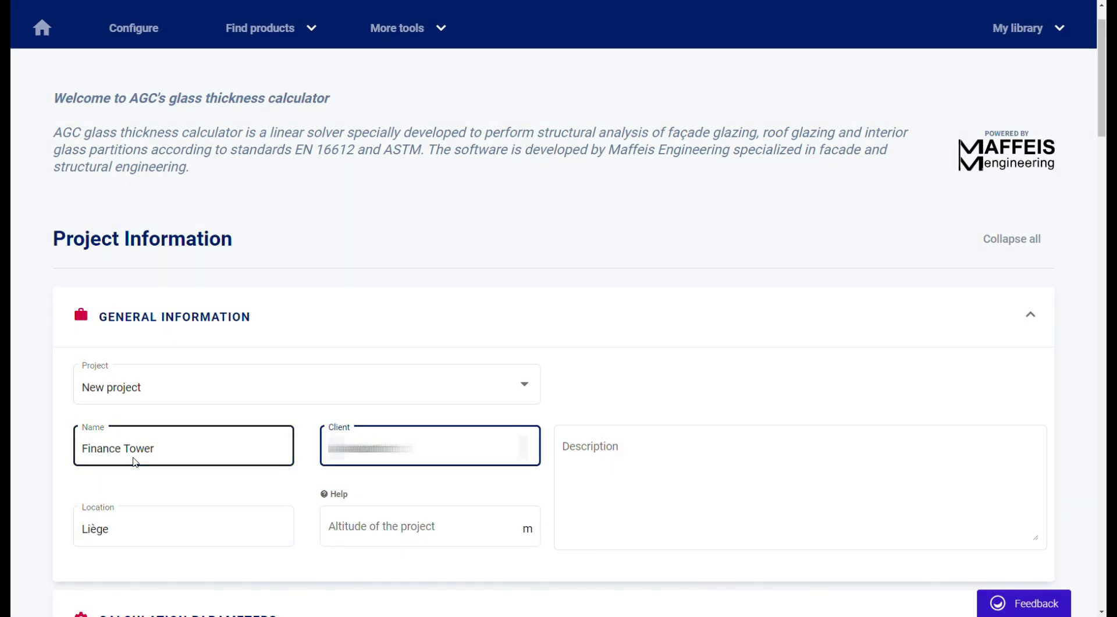
{"action": "key", "text": "Tab"}
{"action": "key", "text": "Tab"}
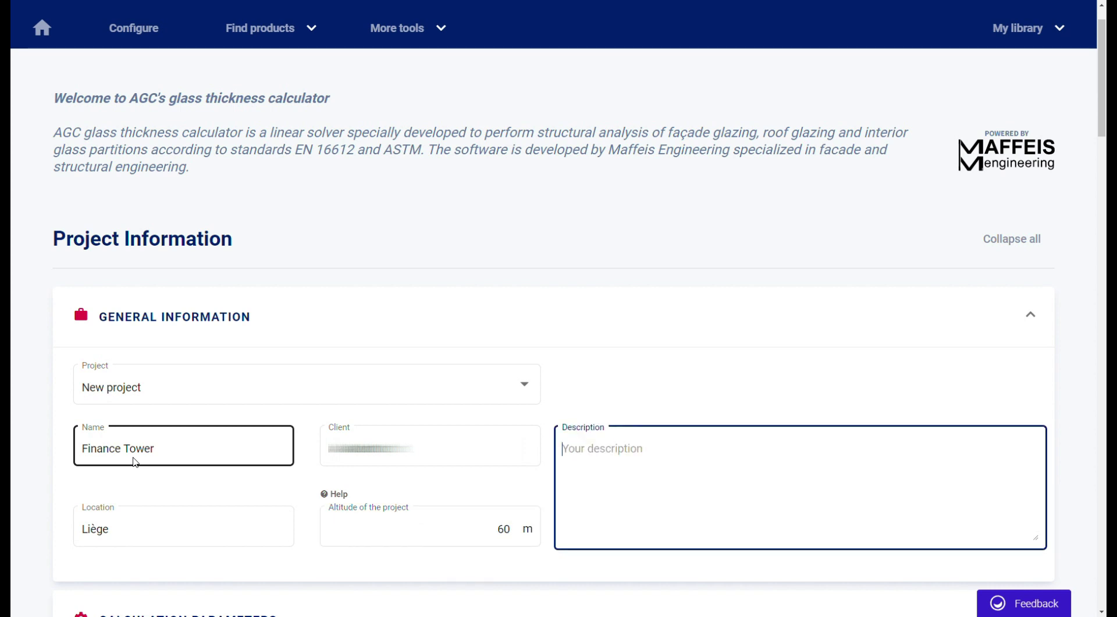
Step: Enter the project description "Tower located next to the Meuse - 100m in height"
{"action": "type", "text": "Tower located next to"}
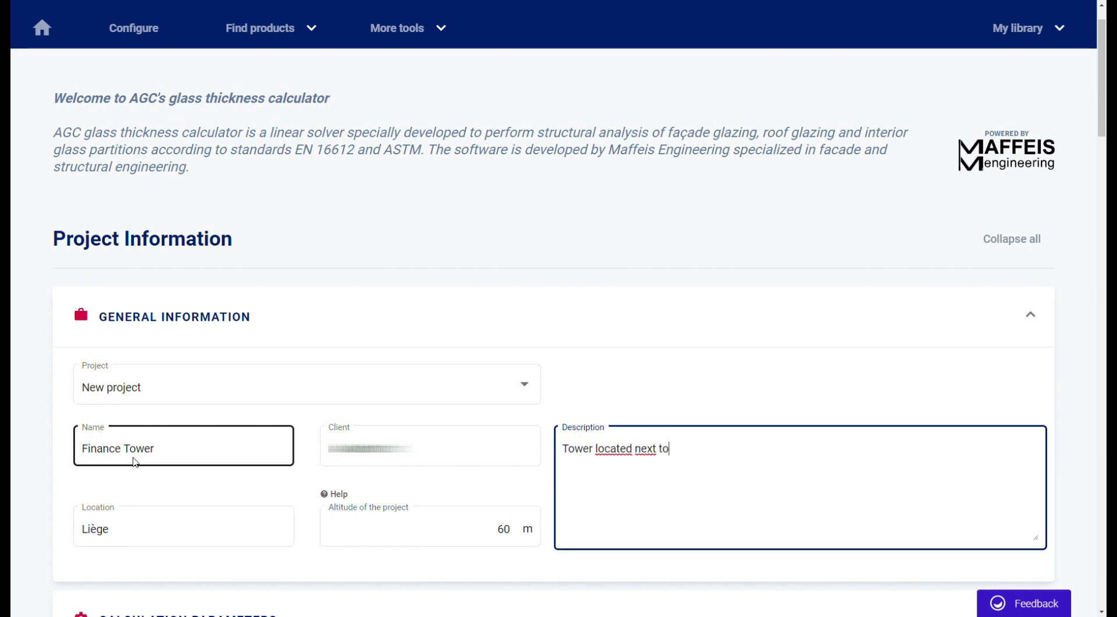
{"action": "type", "text": " the Meuse - 100"}
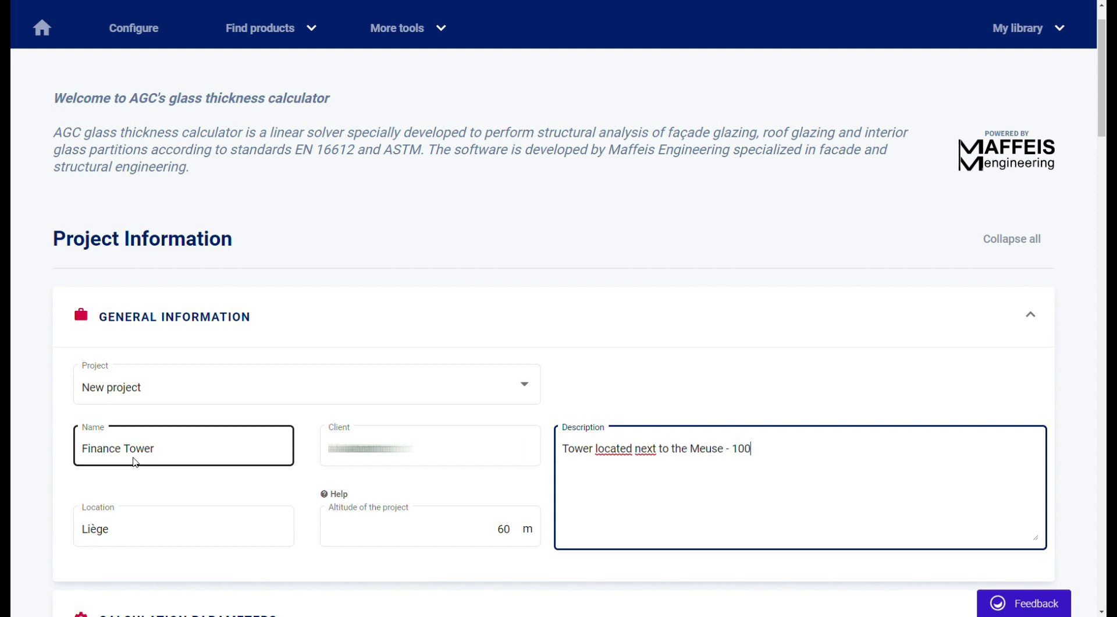
{"action": "type", "text": "m in height"}
Step: Set the calculation location to Other [EN 1990 (general version)] and the effective thickness code for laminated glass to Omega
{"action": "scroll", "coordinate": [129, 439], "scroll_direction": "down", "scroll_amount": 8}
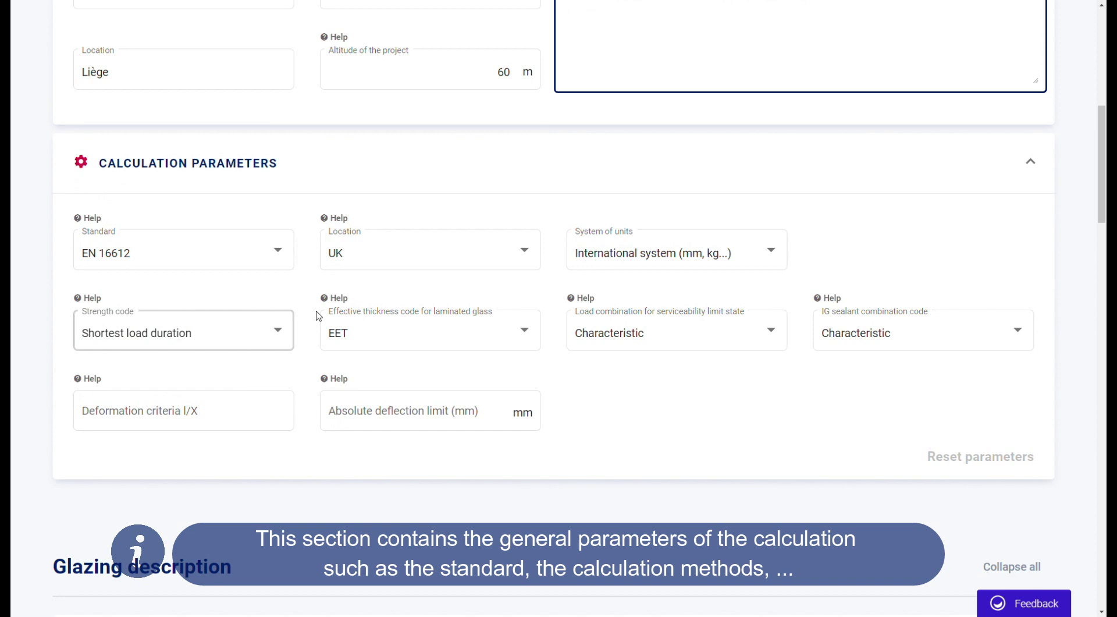
{"action": "left_click", "coordinate": [415, 262]}
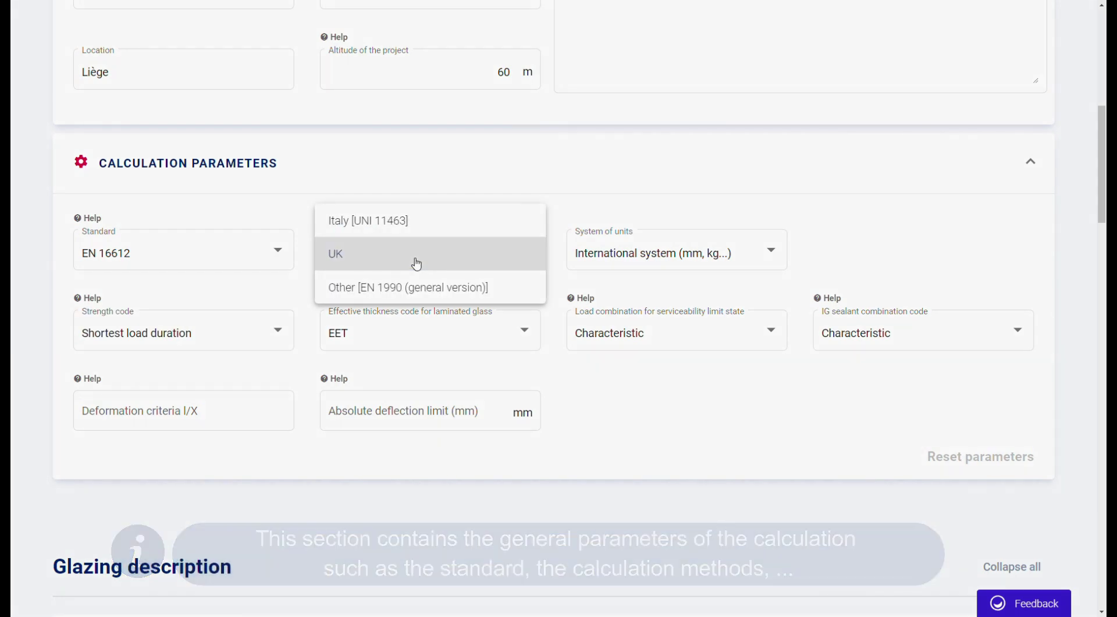
{"action": "left_click", "coordinate": [411, 287]}
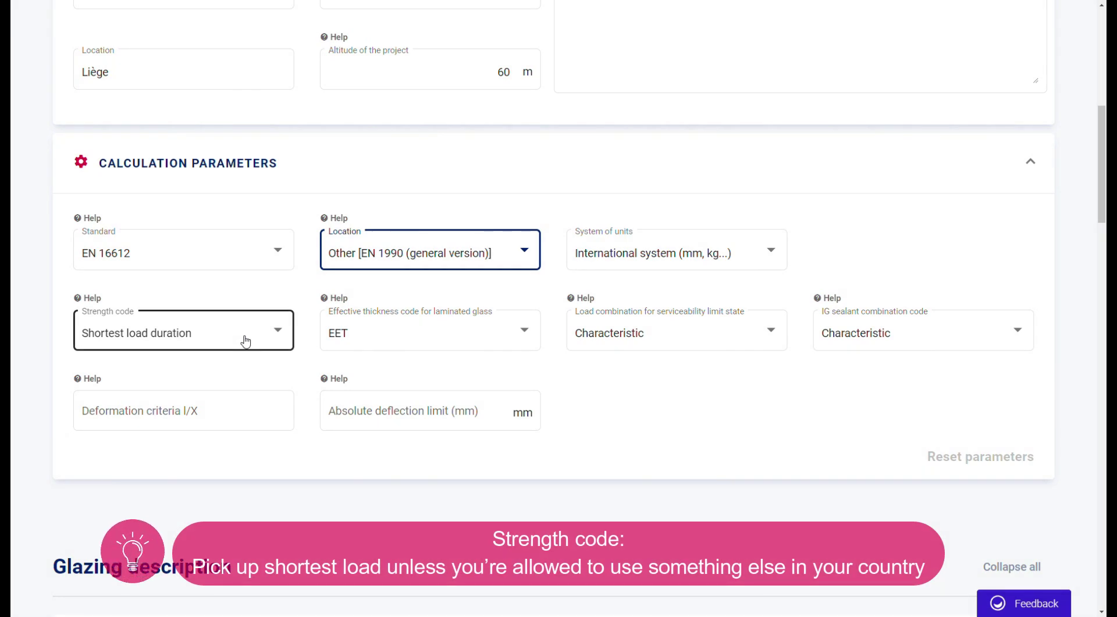
{"action": "left_click", "coordinate": [372, 334]}
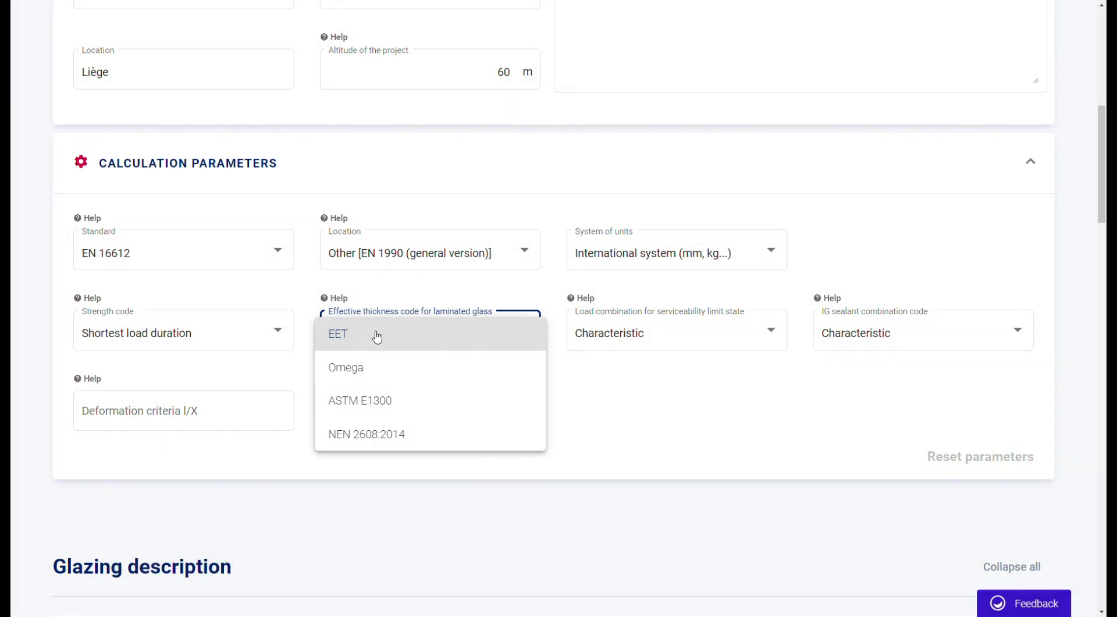
{"action": "left_click", "coordinate": [379, 377]}
Step: Set the deformation criteria l/X to 100 and the absolute deflection limit to 25 mm
{"action": "left_click", "coordinate": [178, 410]}
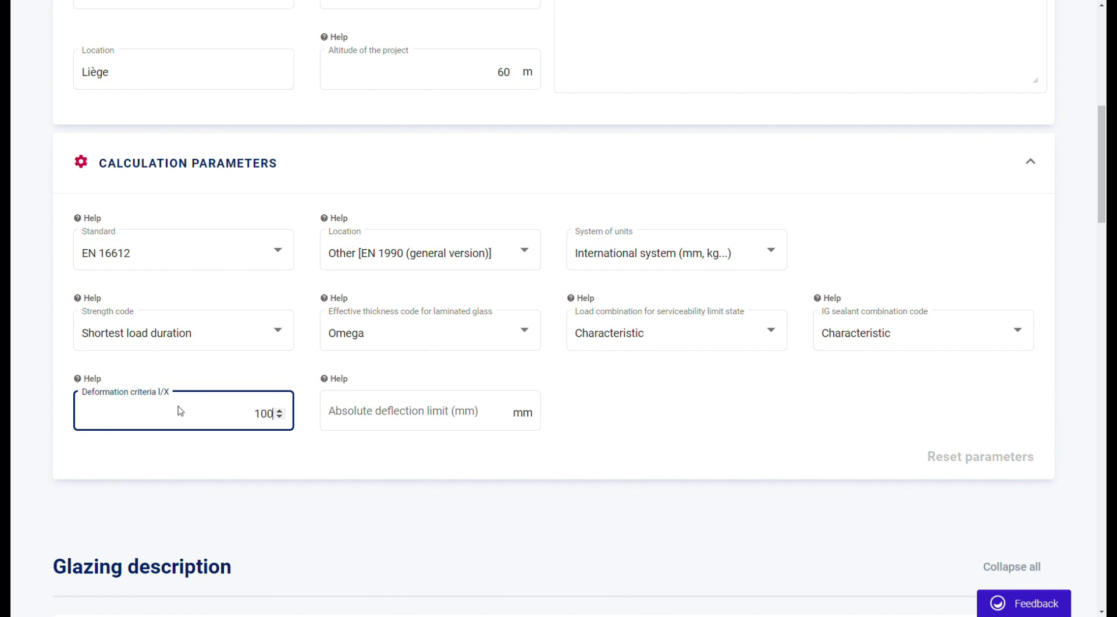
{"action": "mouse_move", "coordinate": [97, 379]}
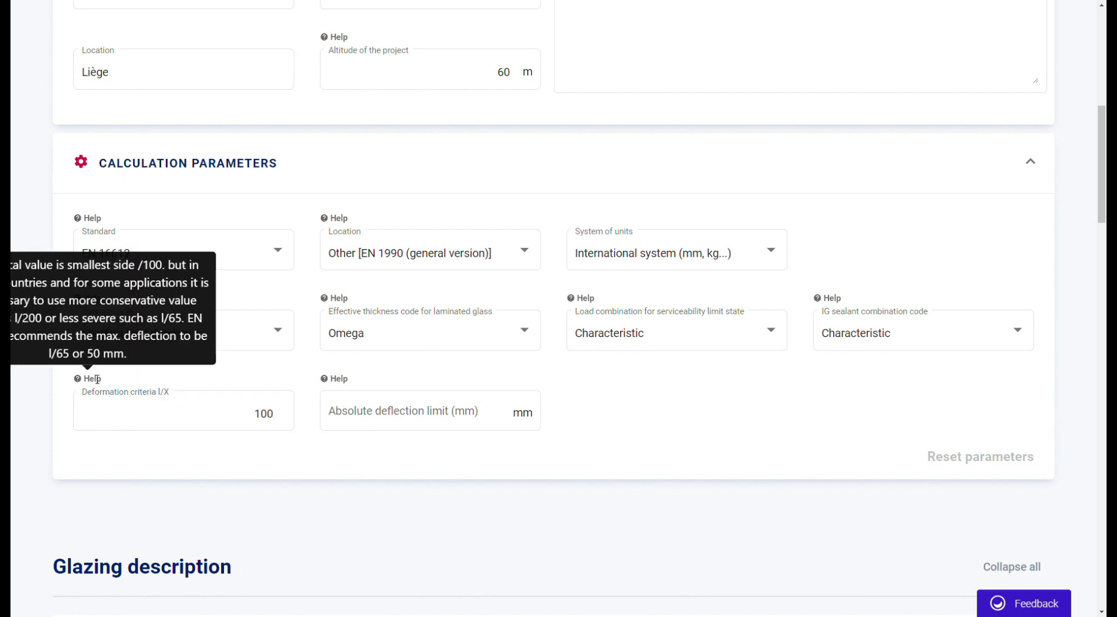
{"action": "left_click", "coordinate": [390, 420]}
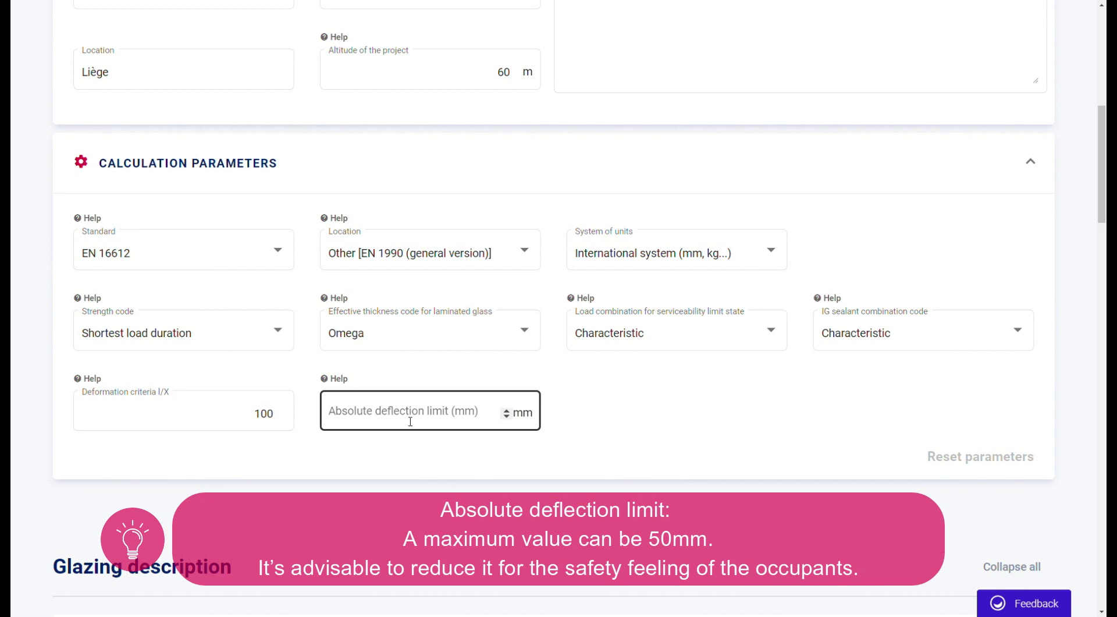
{"action": "left_click", "coordinate": [410, 422]}
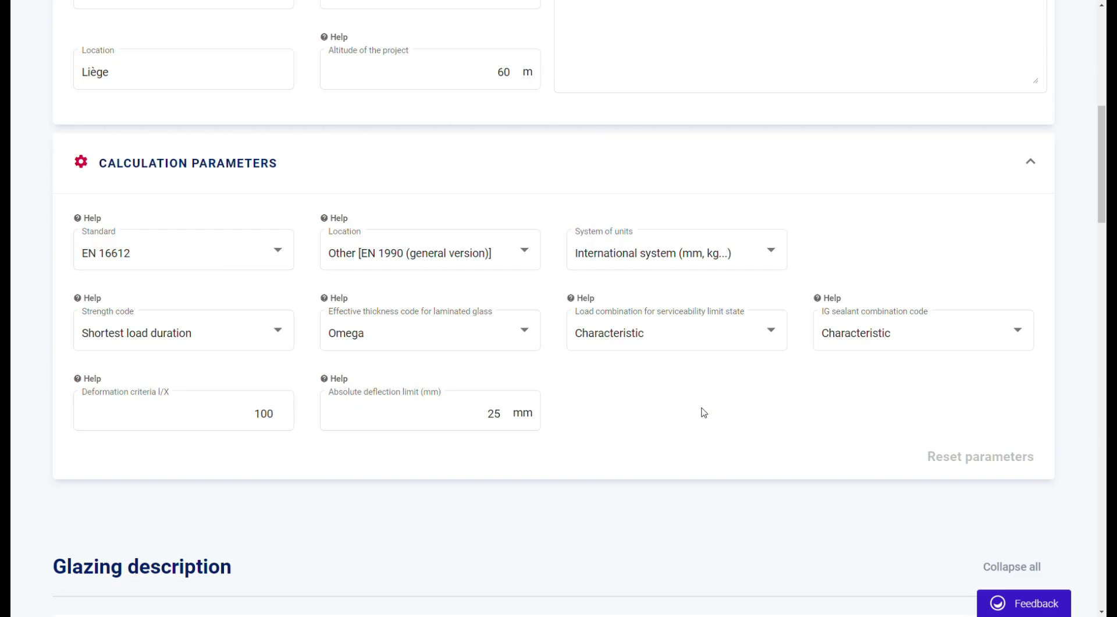
Step: Enter GL01-Southern façade as the glazing type in the glazing description
{"action": "scroll", "coordinate": [701, 411], "scroll_direction": "down", "scroll_amount": 5}
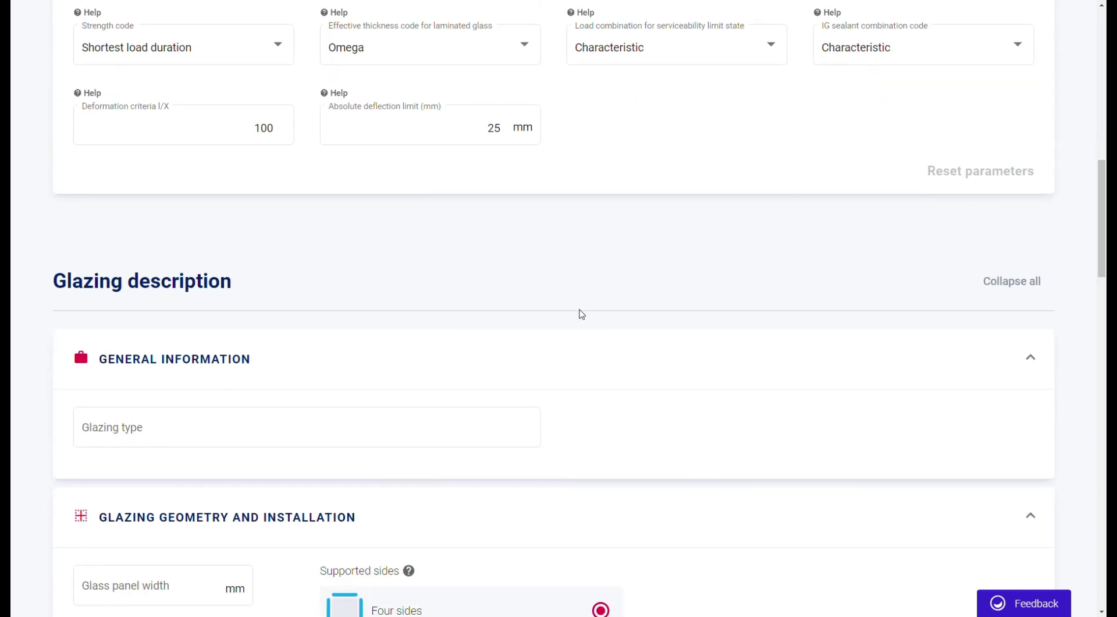
{"action": "scroll", "coordinate": [480, 259], "scroll_direction": "down", "scroll_amount": 4}
{"action": "left_click", "coordinate": [377, 202]}
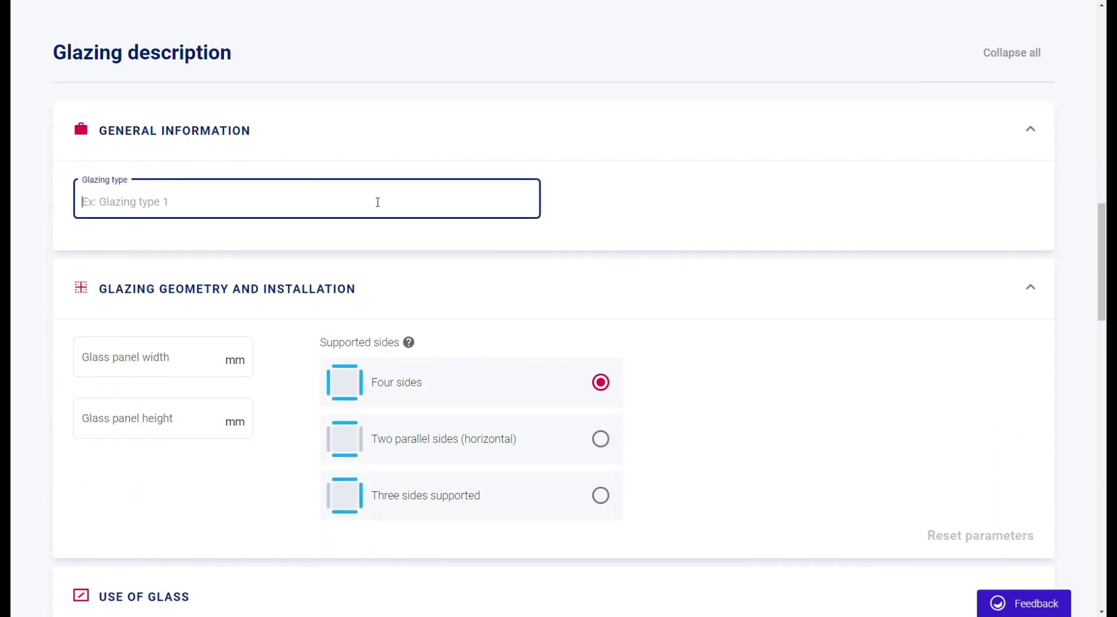
{"action": "type", "text": "GL01-South"}
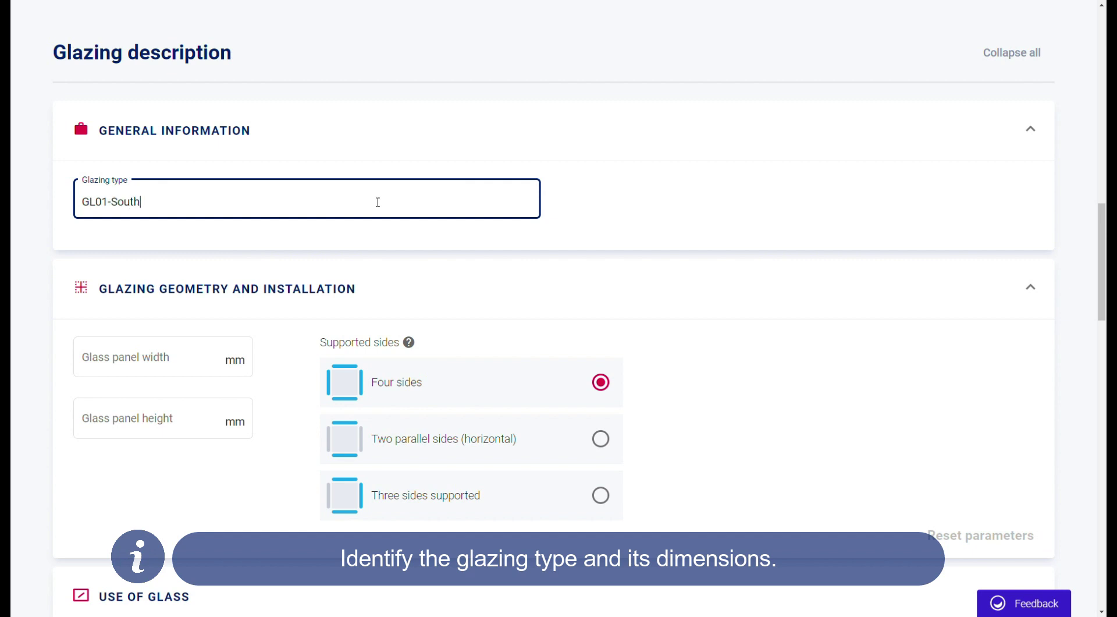
{"action": "type", "text": "ern façade"}
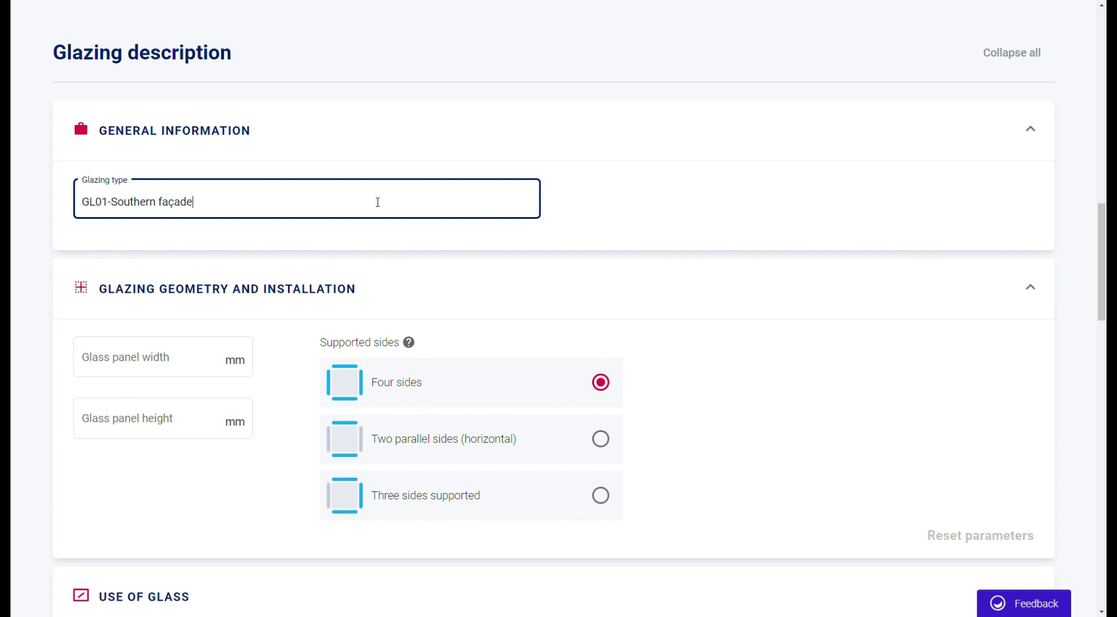
Step: Set the glass panel width to 1500 mm and its height to 3000 mm
{"action": "left_click", "coordinate": [176, 361]}
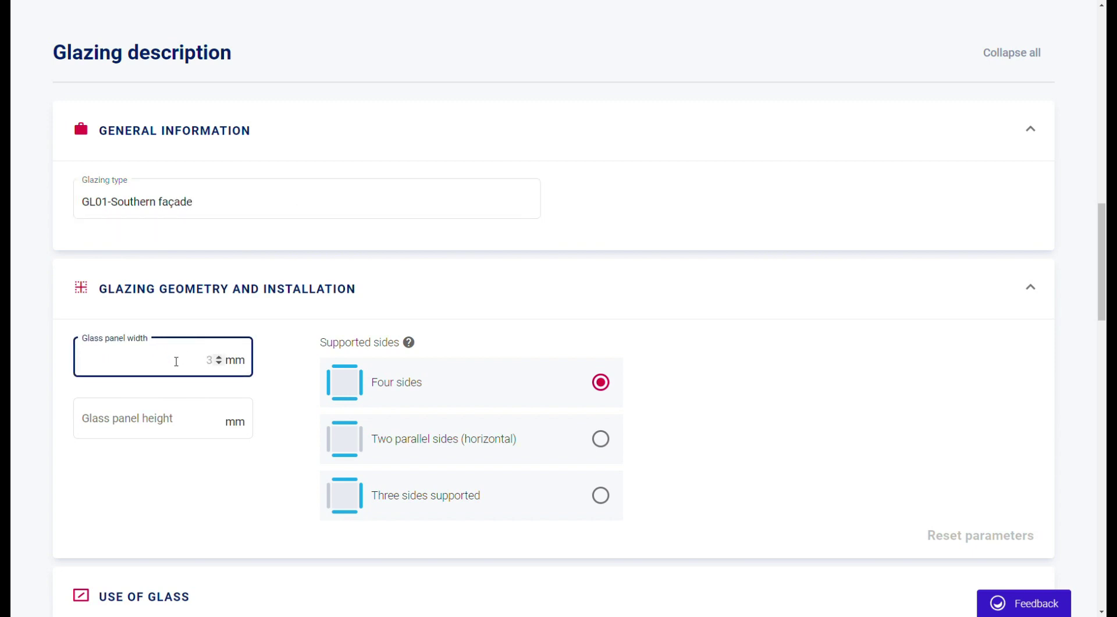
{"action": "type", "text": "1500"}
{"action": "key", "text": "Tab"}
{"action": "type", "text": "3"}
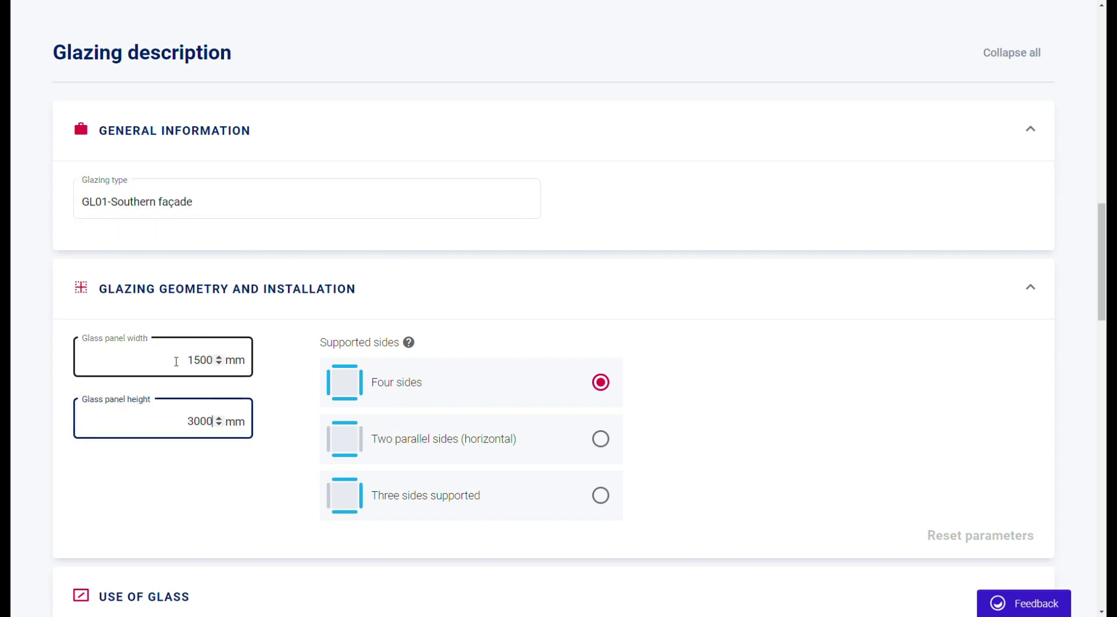
{"action": "left_click", "coordinate": [223, 503]}
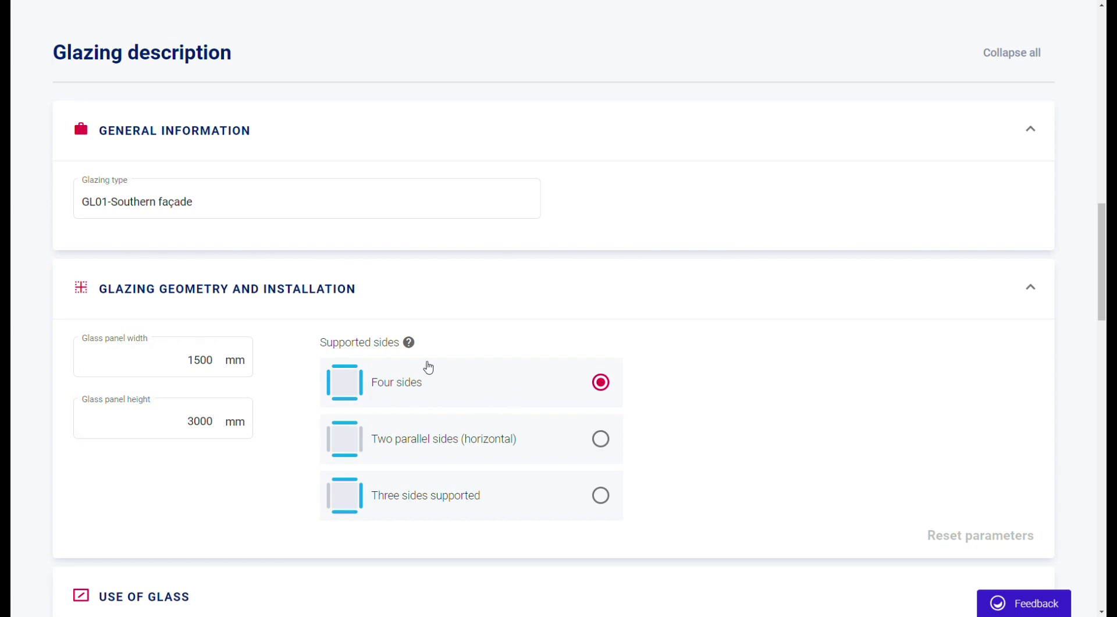
Step: Try the two-parallel-sides and three-sides support options for the panel, and return to support on four sides
{"action": "left_click", "coordinate": [604, 440]}
{"action": "left_click", "coordinate": [603, 496]}
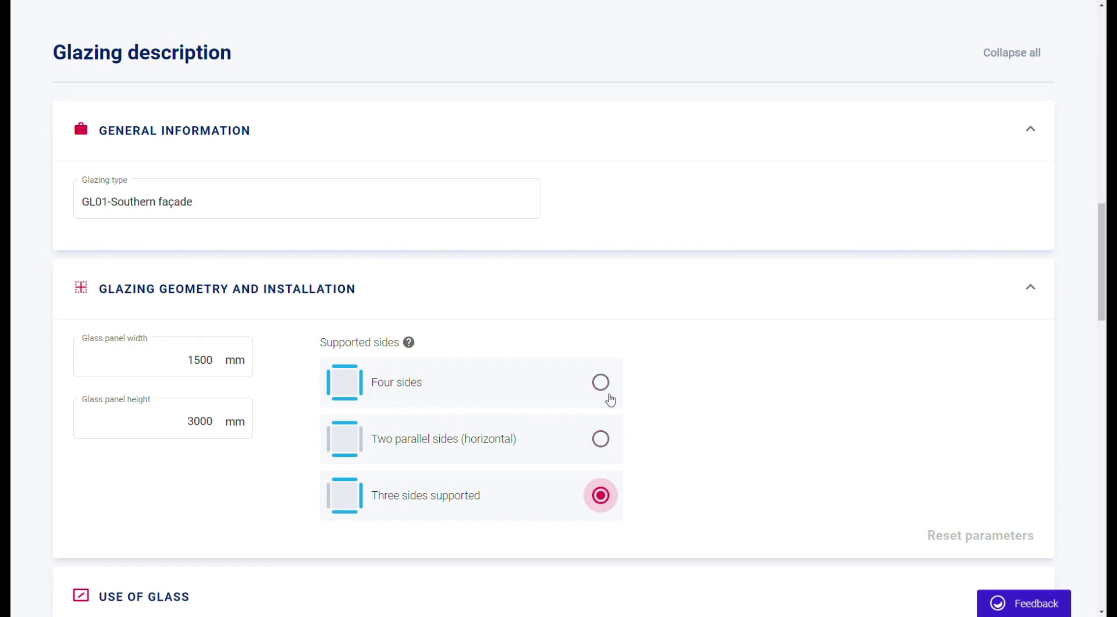
{"action": "left_click", "coordinate": [604, 384]}
Step: Choose category of use B1 for the glass and keep the panel inclination at 90° for vertical glazing
{"action": "scroll", "coordinate": [669, 405], "scroll_direction": "down", "scroll_amount": 7}
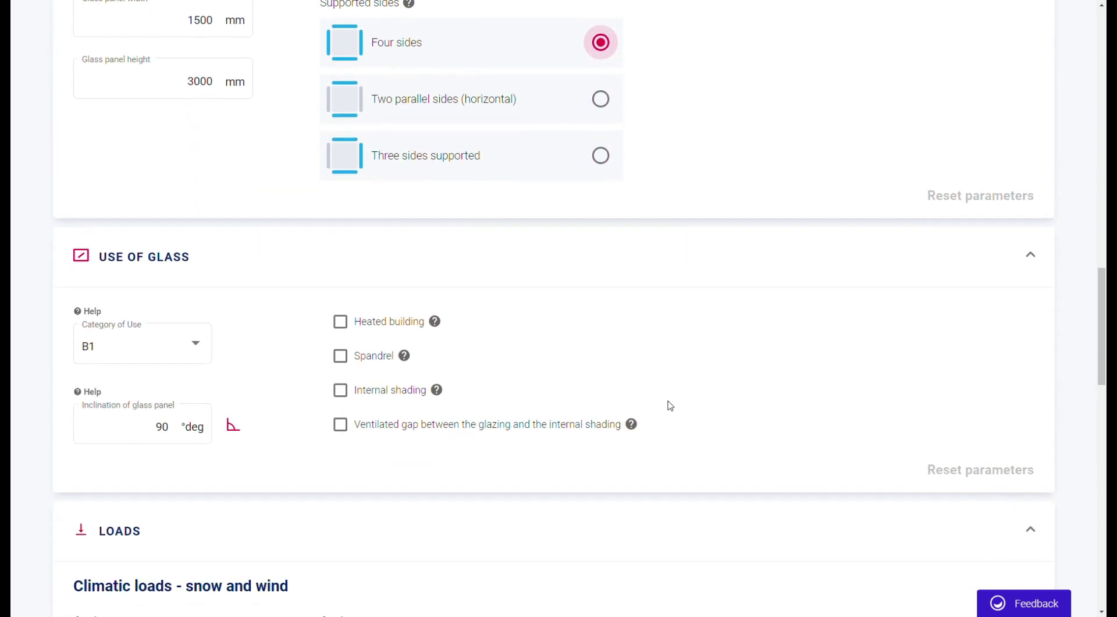
{"action": "left_click", "coordinate": [196, 285]}
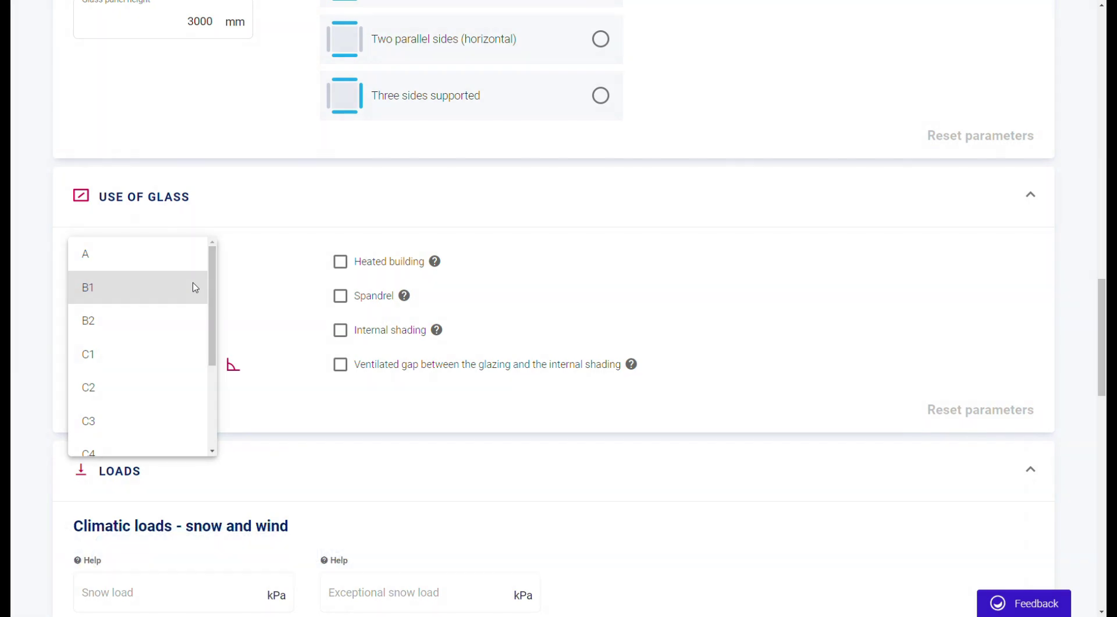
{"action": "left_click", "coordinate": [193, 288]}
{"action": "left_click", "coordinate": [156, 373]}
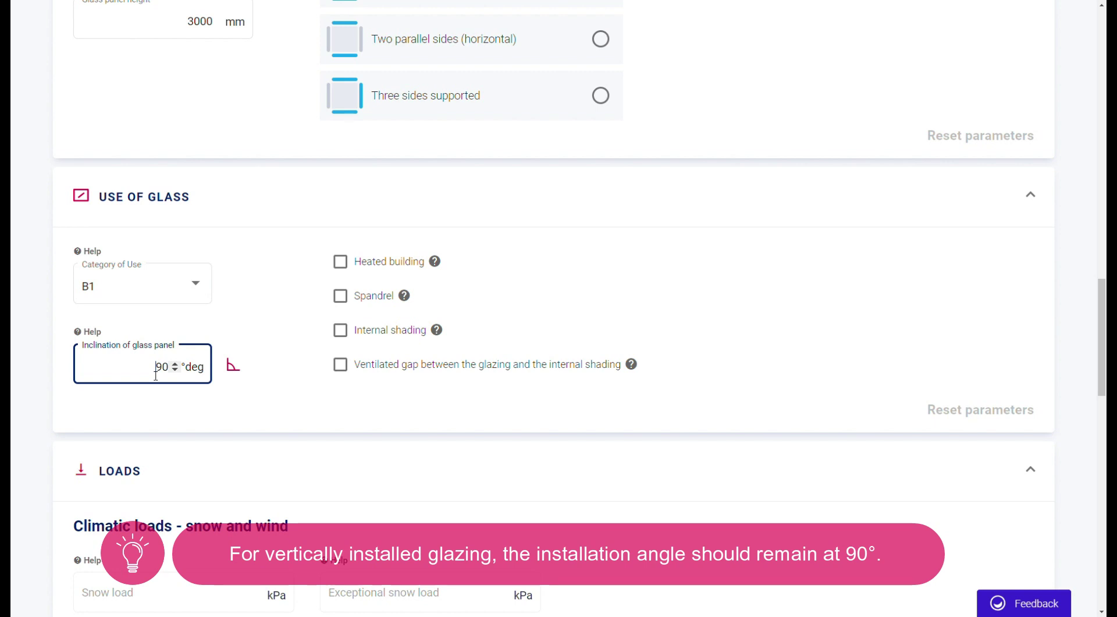
Step: Enable heated building, internal shading, and the ventilated gap between the glazing and the internal shading
{"action": "left_click", "coordinate": [341, 261]}
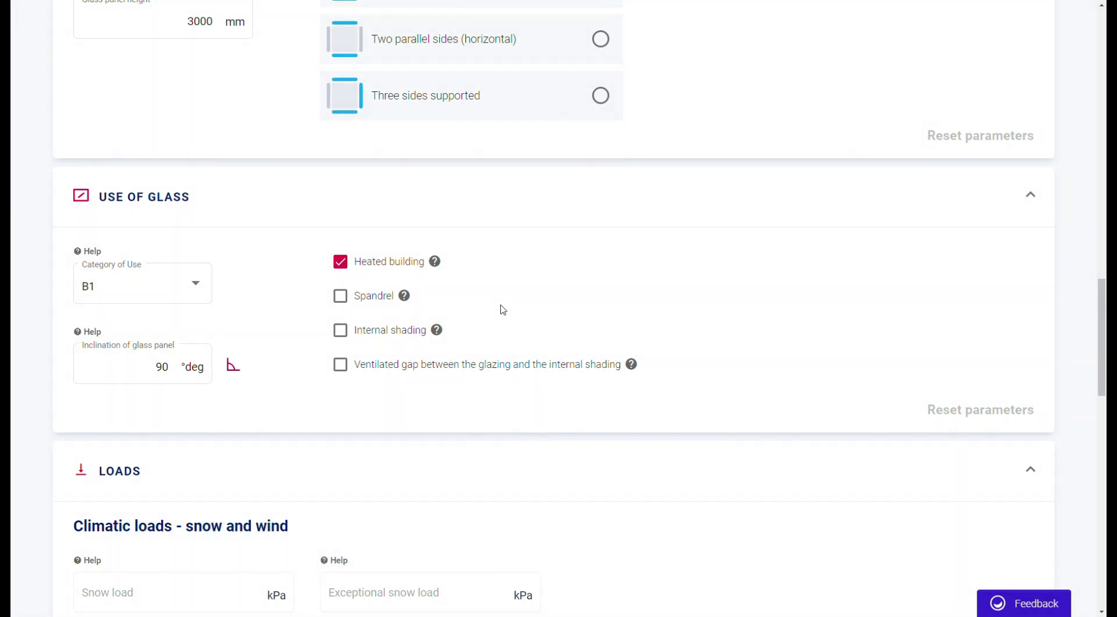
{"action": "scroll", "coordinate": [502, 308], "scroll_direction": "down", "scroll_amount": 2}
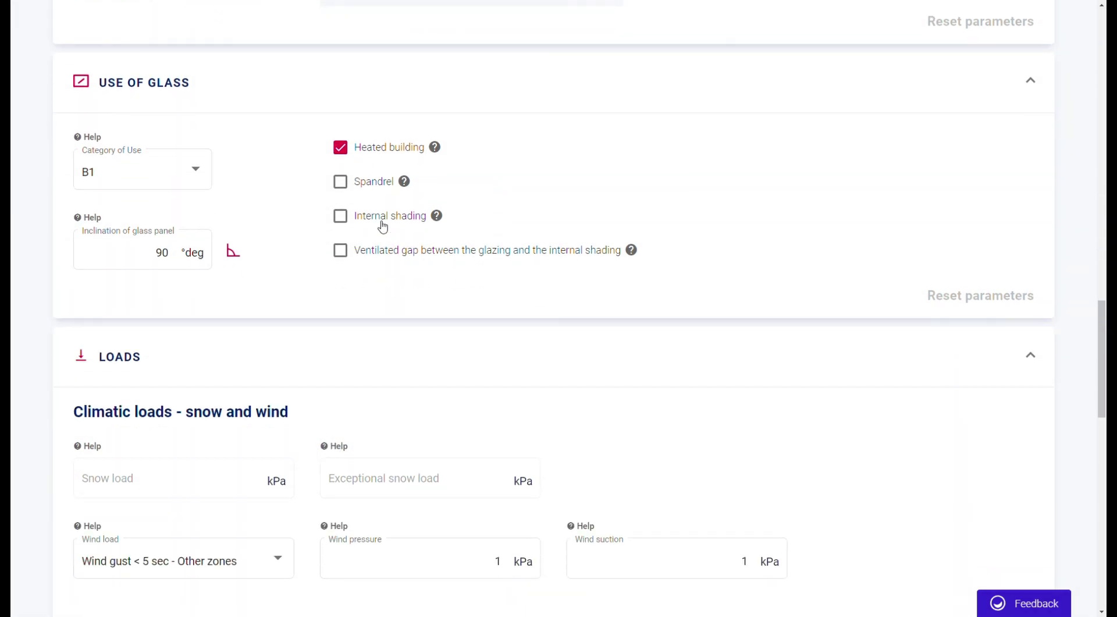
{"action": "left_click", "coordinate": [347, 217]}
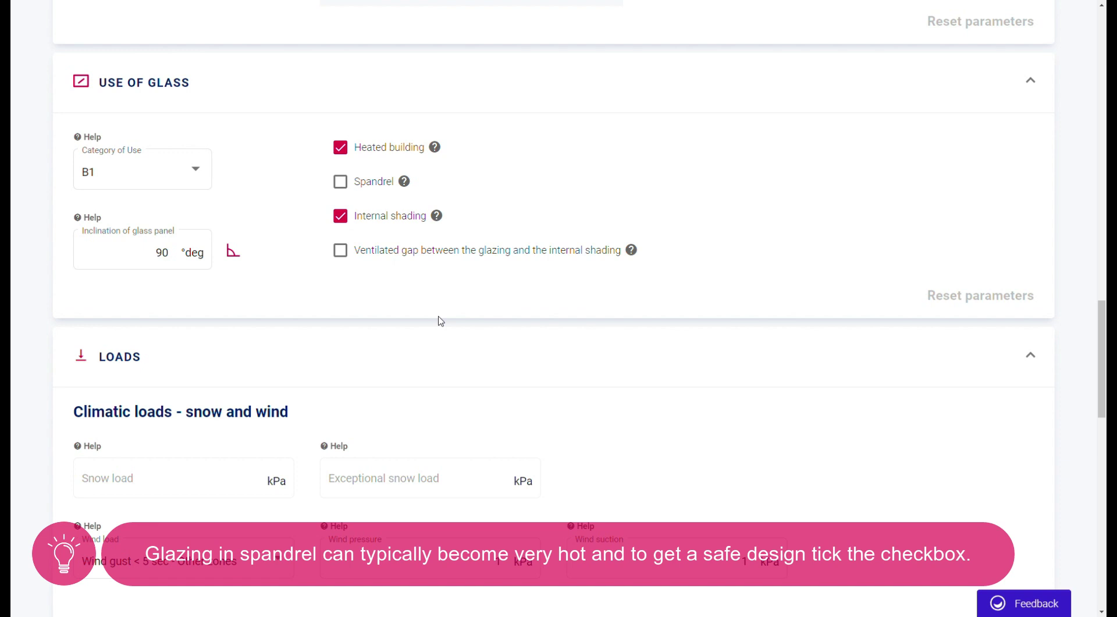
{"action": "scroll", "coordinate": [441, 322], "scroll_direction": "down", "scroll_amount": 1}
{"action": "left_click", "coordinate": [349, 197]}
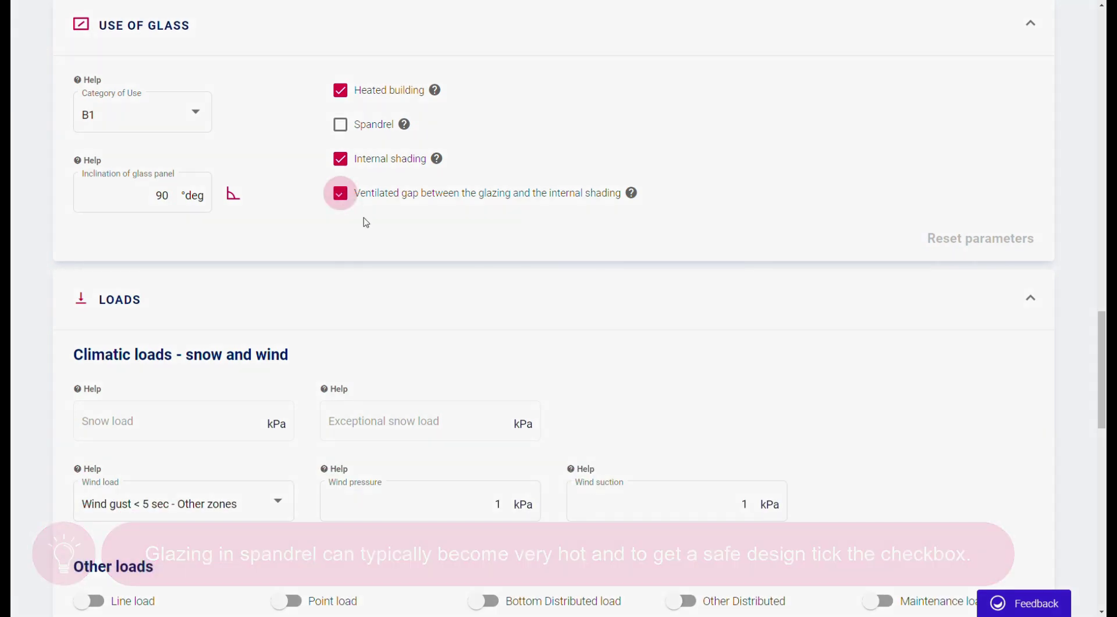
Step: Set the wind load type to Wind storm 10 min - Other zones in the climatic loads
{"action": "scroll", "coordinate": [431, 297], "scroll_direction": "down", "scroll_amount": 3}
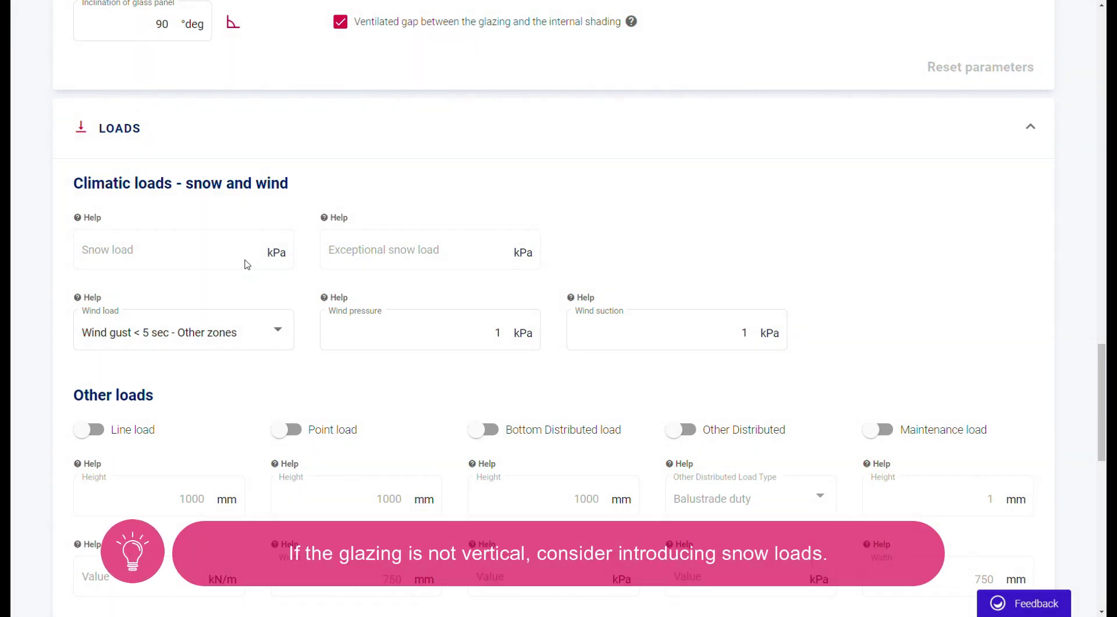
{"action": "left_click", "coordinate": [406, 335]}
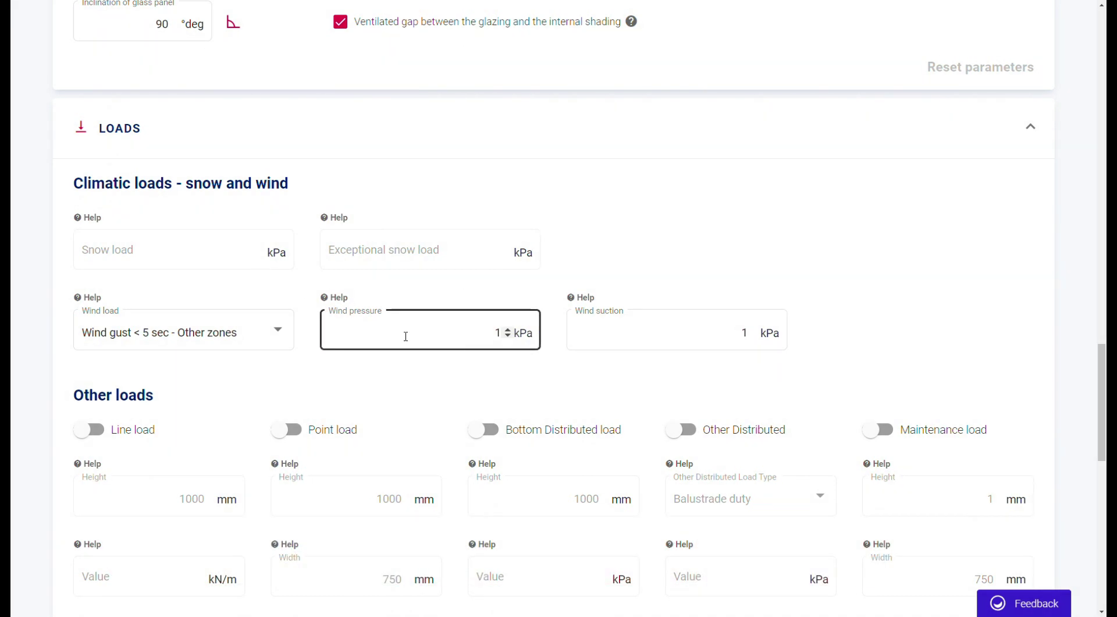
{"action": "left_click", "coordinate": [245, 333]}
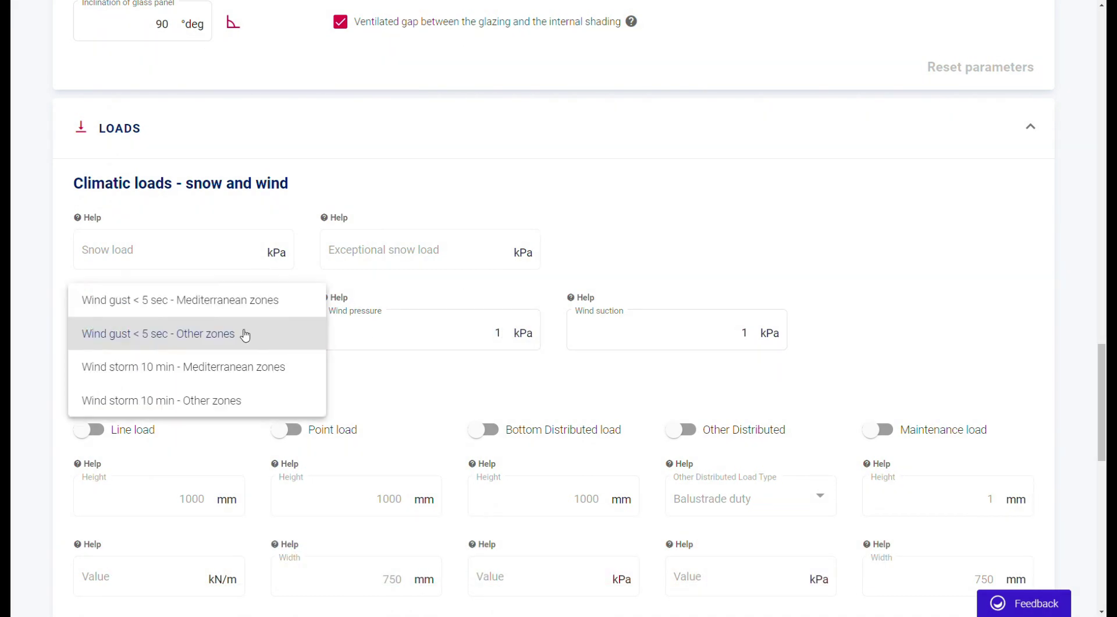
{"action": "left_click", "coordinate": [131, 403]}
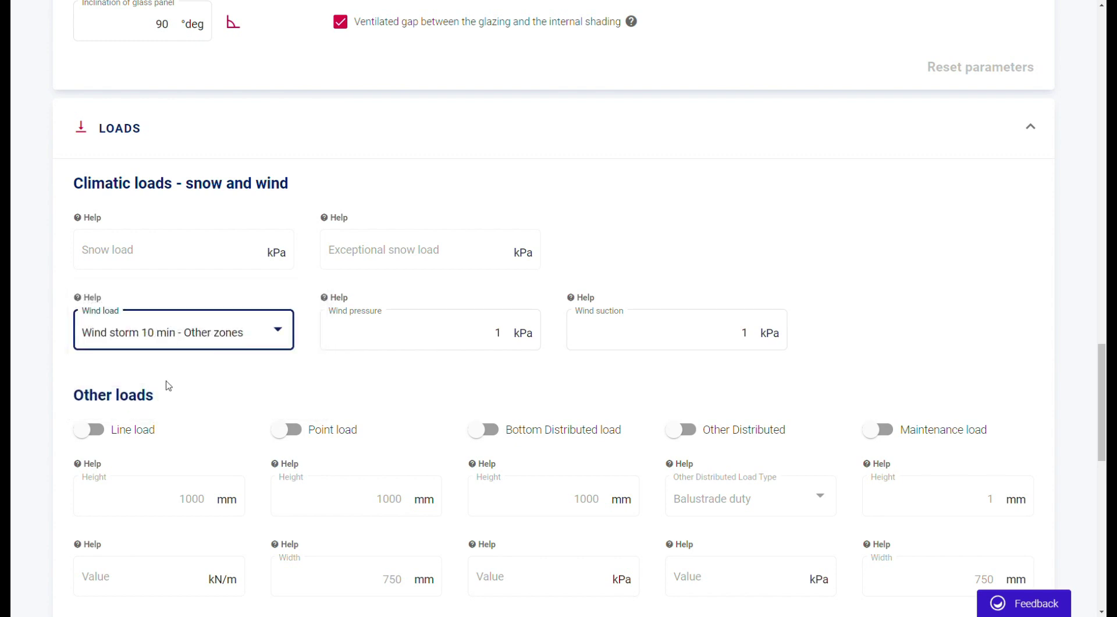
Step: Set the wind pressure to 1.5 kPa and the wind suction to 2.5 kPa
{"action": "left_click", "coordinate": [479, 340]}
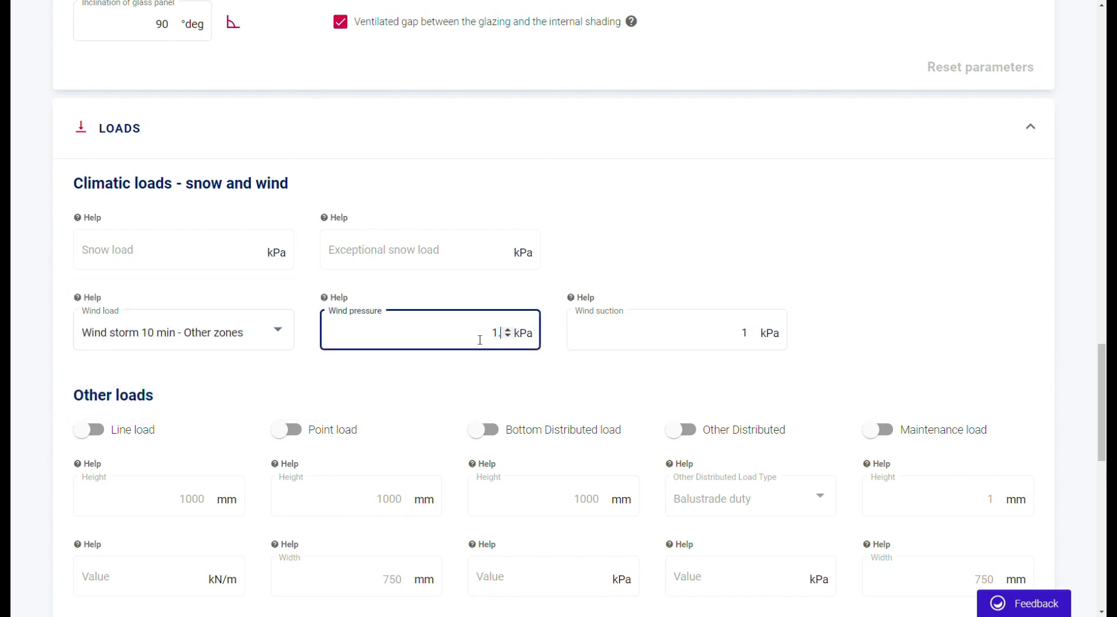
{"action": "type", "text": ".5"}
{"action": "key", "text": "Tab"}
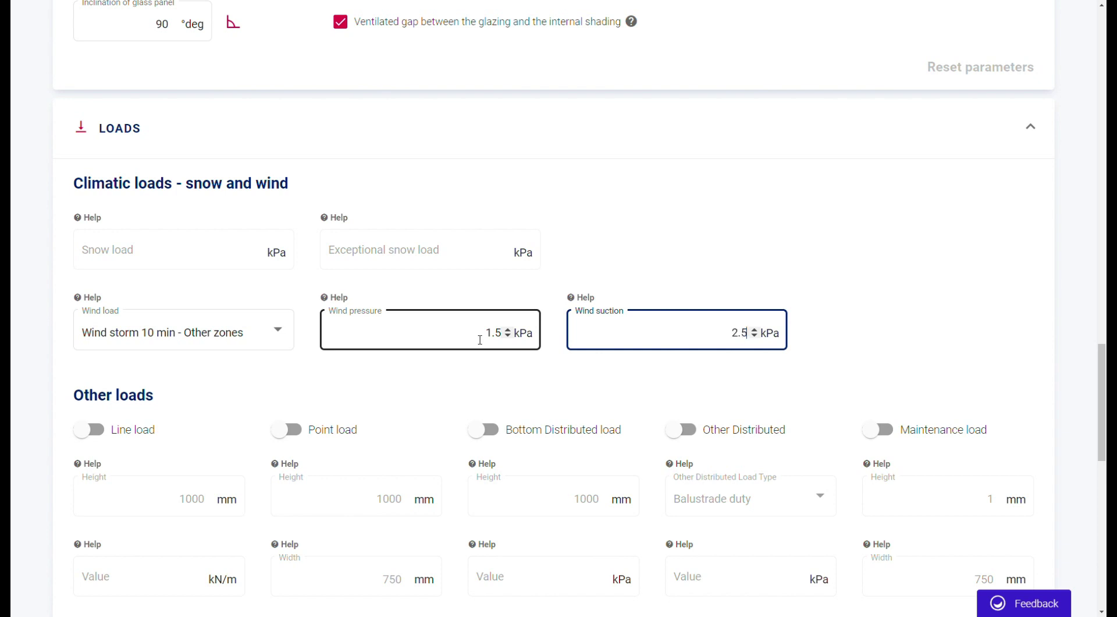
{"action": "left_click", "coordinate": [643, 255]}
{"action": "scroll", "coordinate": [621, 263], "scroll_direction": "down", "scroll_amount": 3}
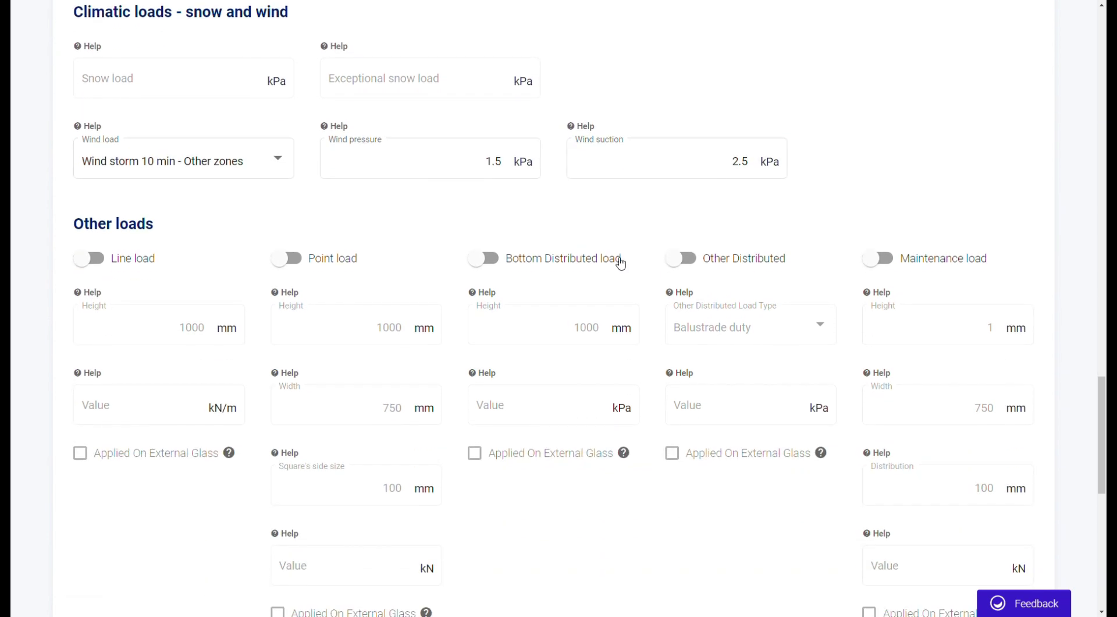
Step: Enable the line load and set its value to 1 kN/m, keeping the height at 1000 mm
{"action": "scroll", "coordinate": [150, 254], "scroll_direction": "down", "scroll_amount": 1}
{"action": "left_click", "coordinate": [112, 202]}
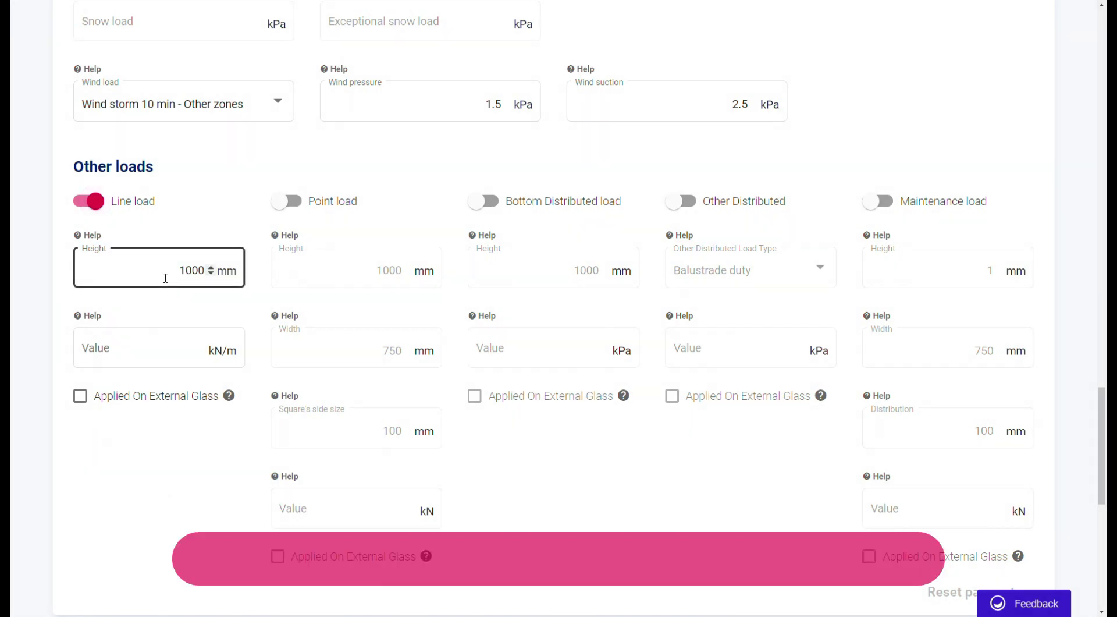
{"action": "left_click", "coordinate": [169, 349]}
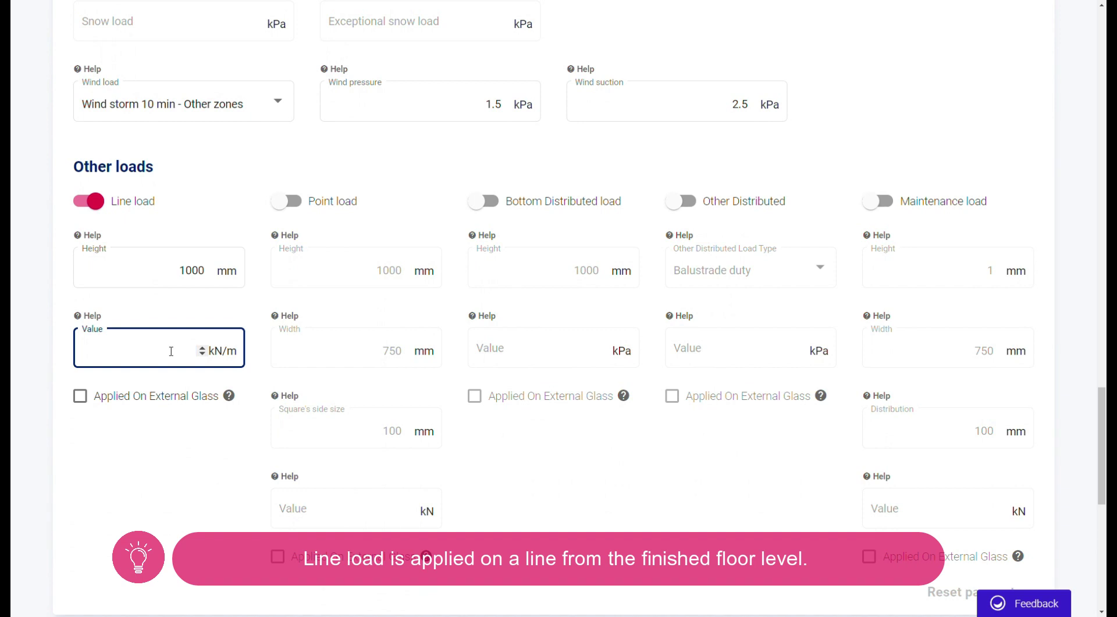
{"action": "type", "text": "1"}
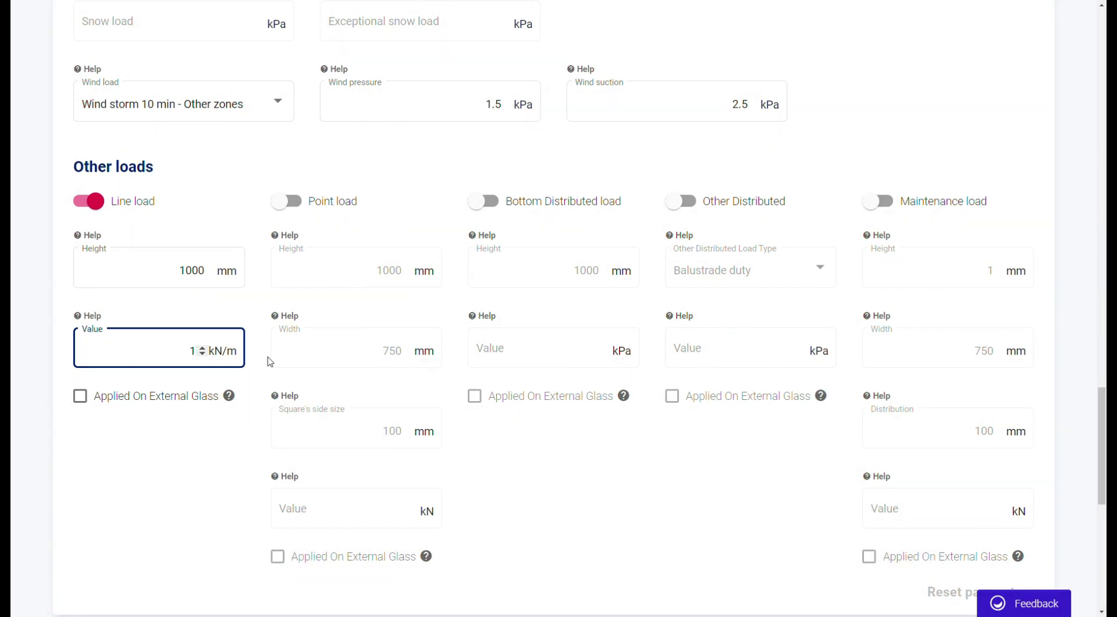
Step: Enable the point load and set its value to 1.5 kN, keeping the 1000 mm height and 750 mm width
{"action": "left_click", "coordinate": [313, 211]}
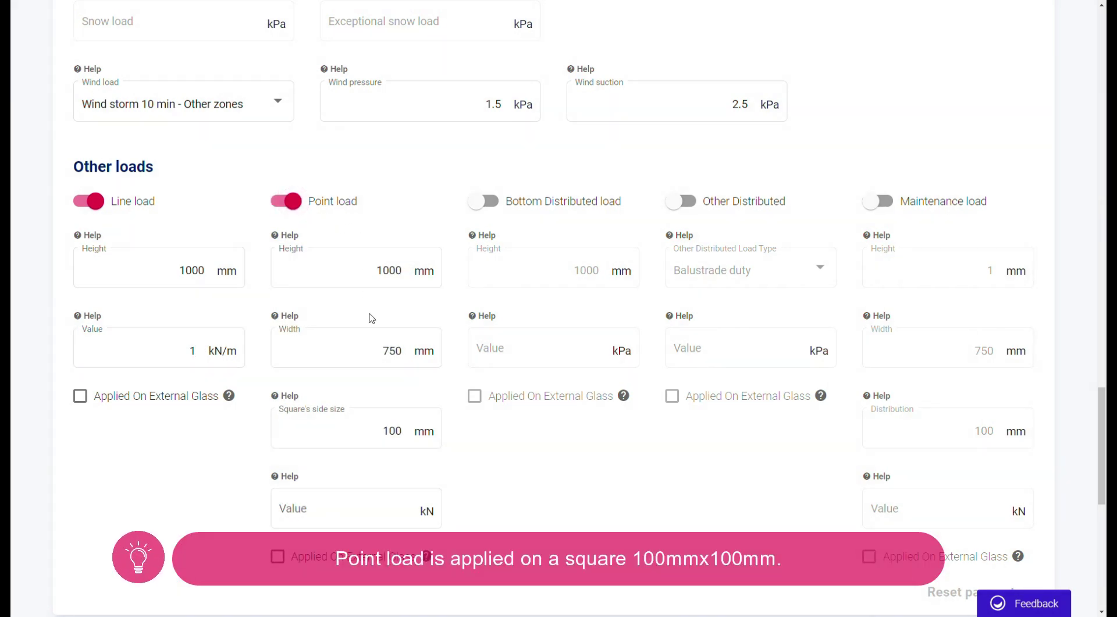
{"action": "left_click", "coordinate": [371, 271]}
{"action": "left_click", "coordinate": [373, 360]}
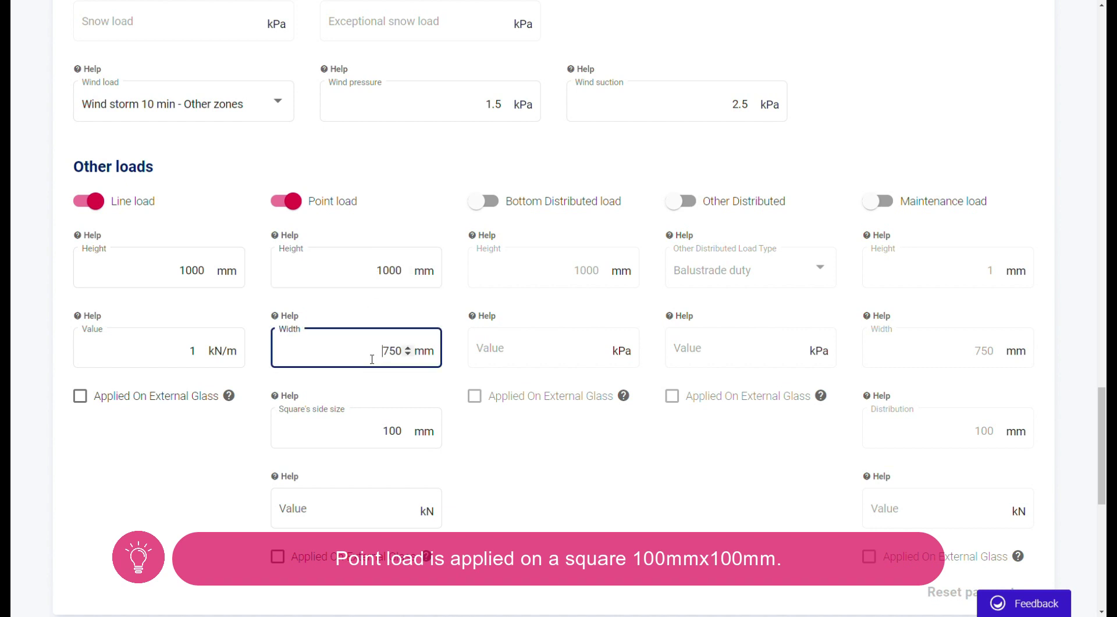
{"action": "left_click", "coordinate": [368, 510]}
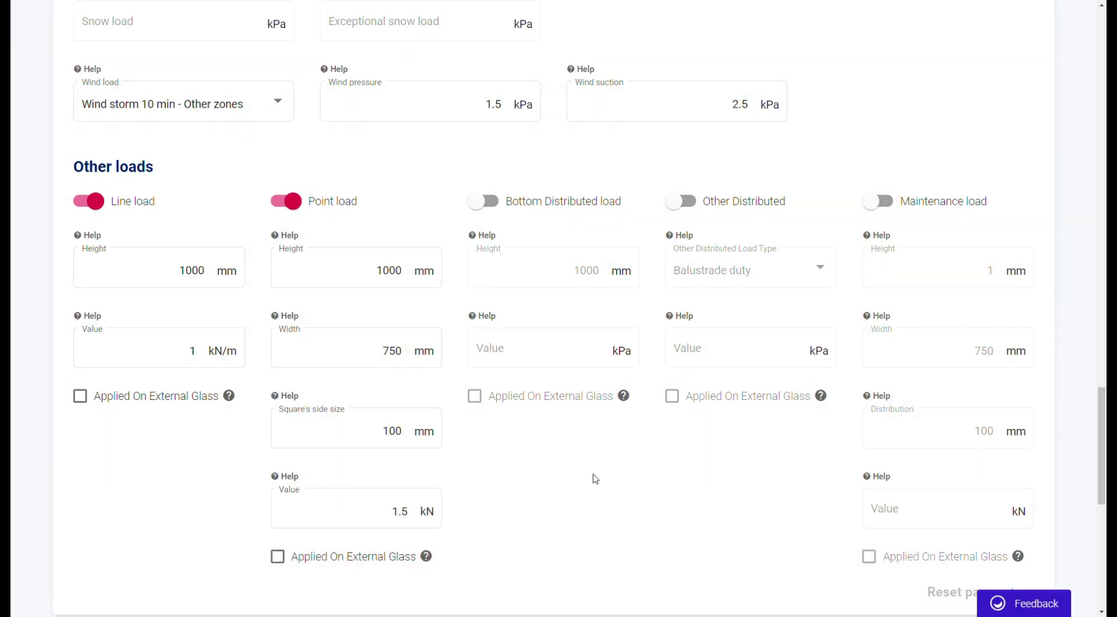
Step: Enable the bottom distributed load and set its value to 1 kPa, keeping the height at 1000 mm
{"action": "scroll", "coordinate": [582, 471], "scroll_direction": "down", "scroll_amount": 1}
{"action": "left_click", "coordinate": [494, 153]}
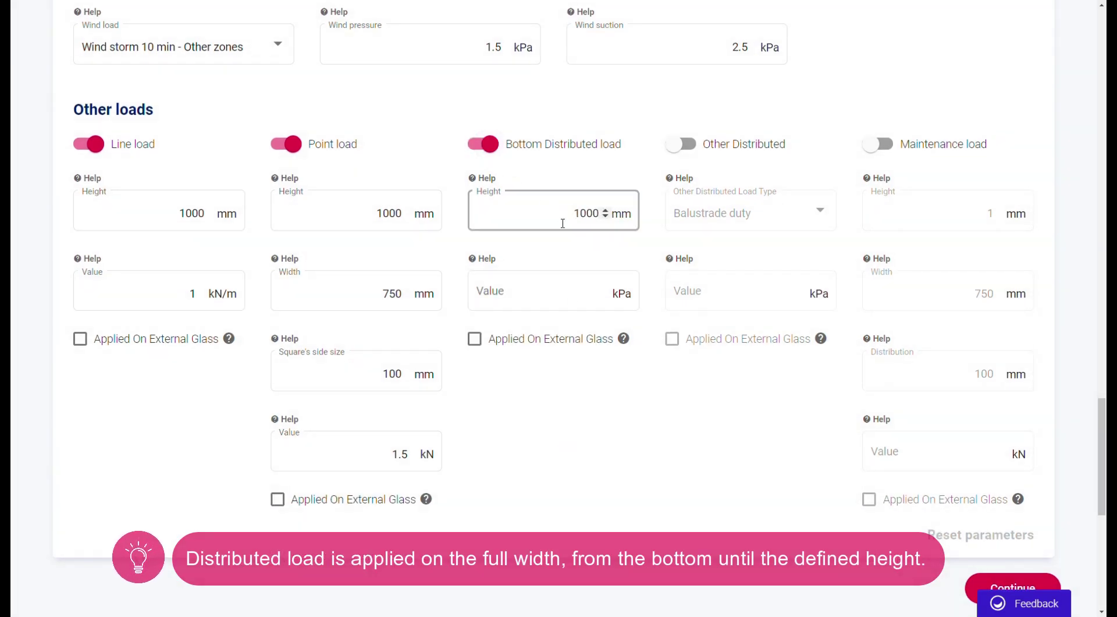
{"action": "left_click", "coordinate": [572, 298]}
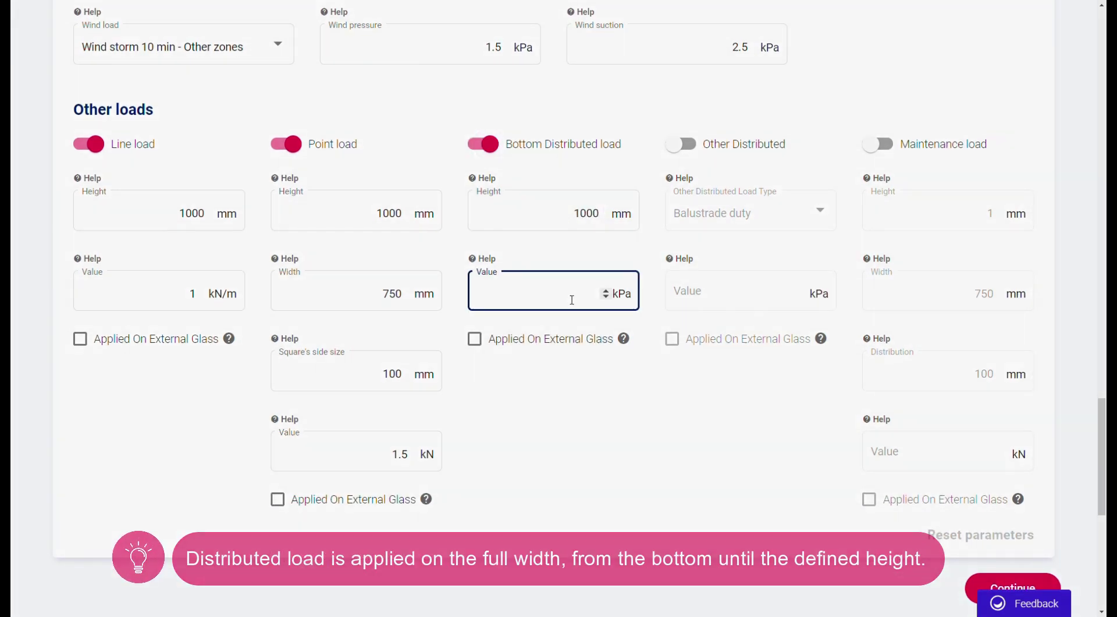
{"action": "type", "text": "1"}
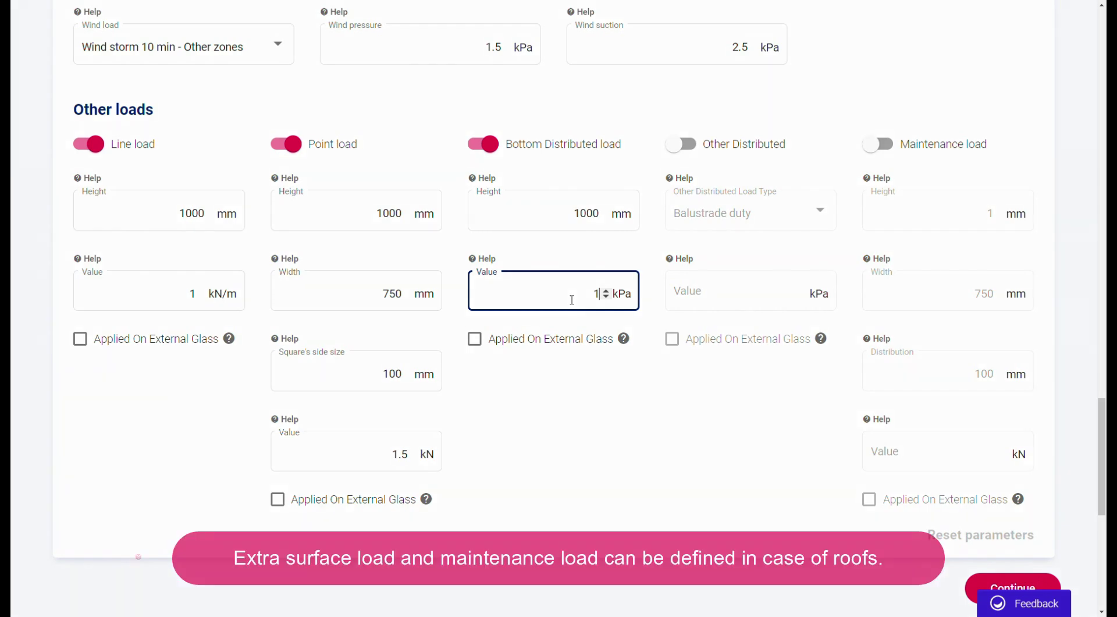
{"action": "left_click", "coordinate": [638, 426]}
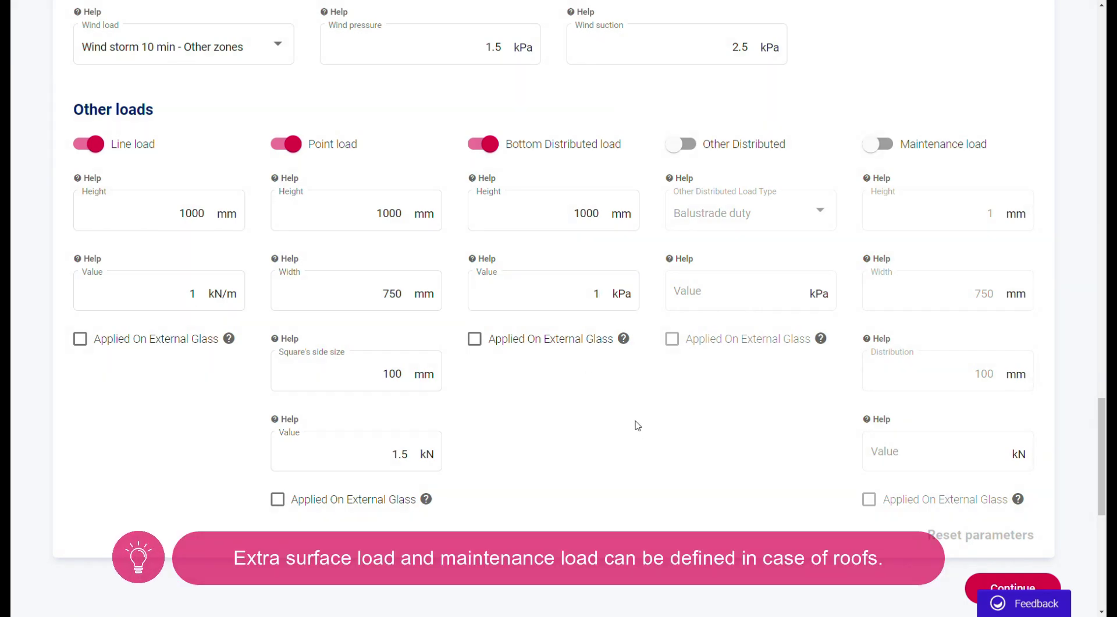
Step: Continue to the product information and create a new configuration from the double glazing template
{"action": "scroll", "coordinate": [684, 417], "scroll_direction": "down", "scroll_amount": 1}
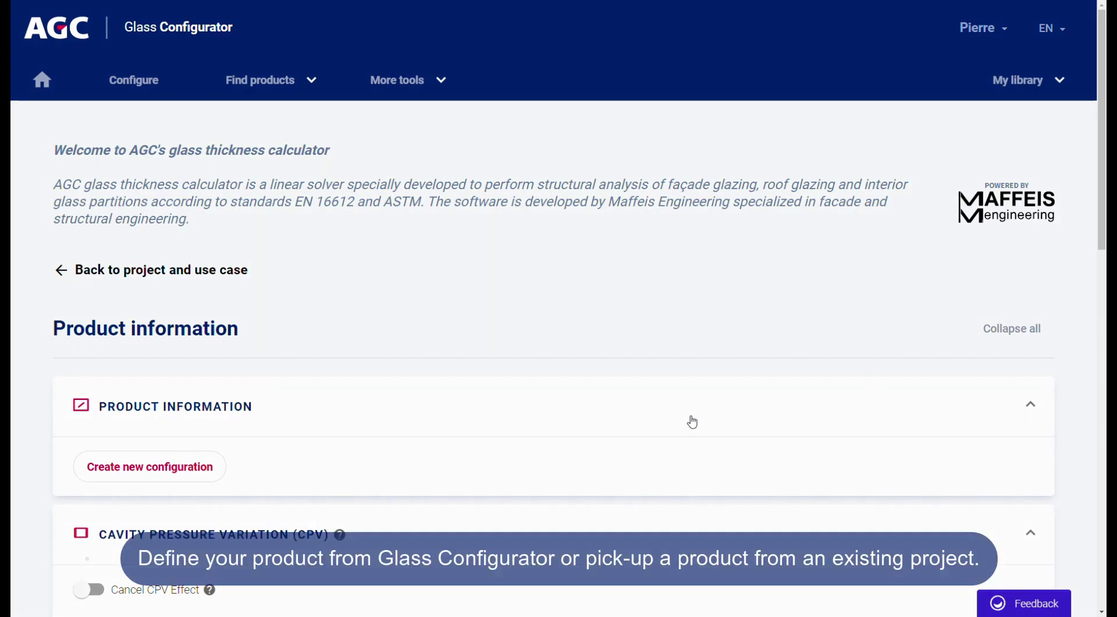
{"action": "scroll", "coordinate": [551, 297], "scroll_direction": "down", "scroll_amount": 1}
{"action": "left_click", "coordinate": [199, 425]}
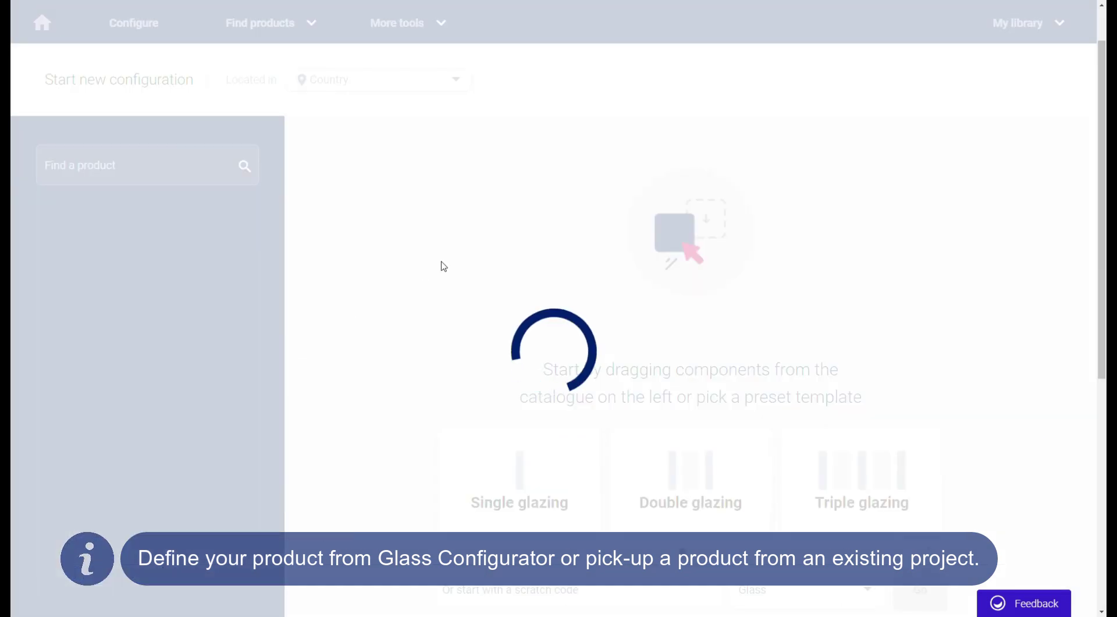
{"action": "scroll", "coordinate": [449, 264], "scroll_direction": "down", "scroll_amount": 1}
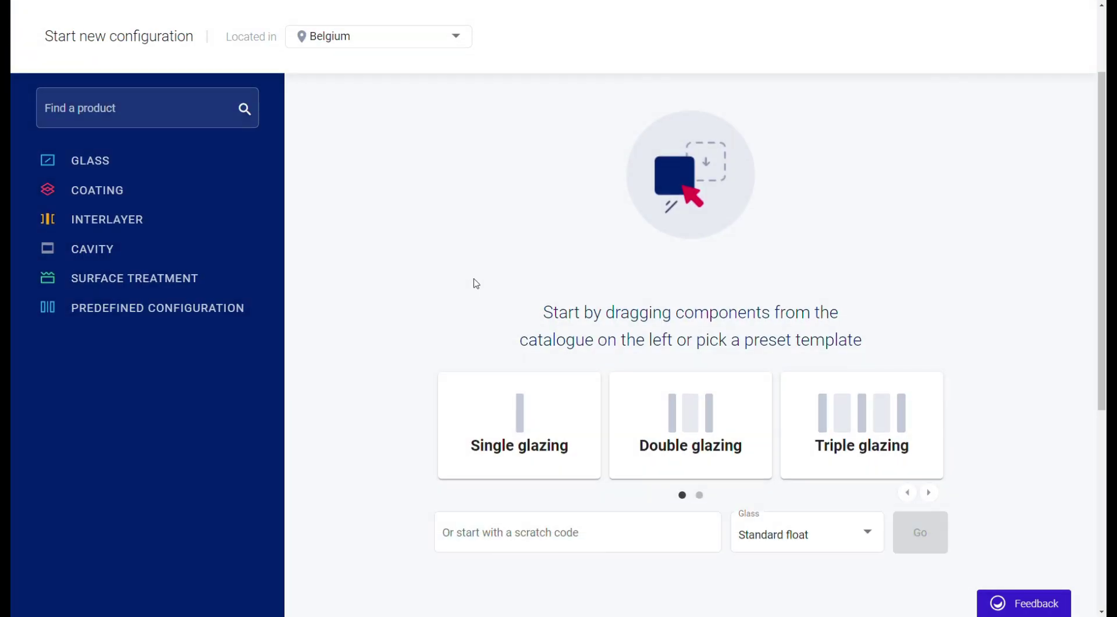
{"action": "left_click", "coordinate": [668, 419]}
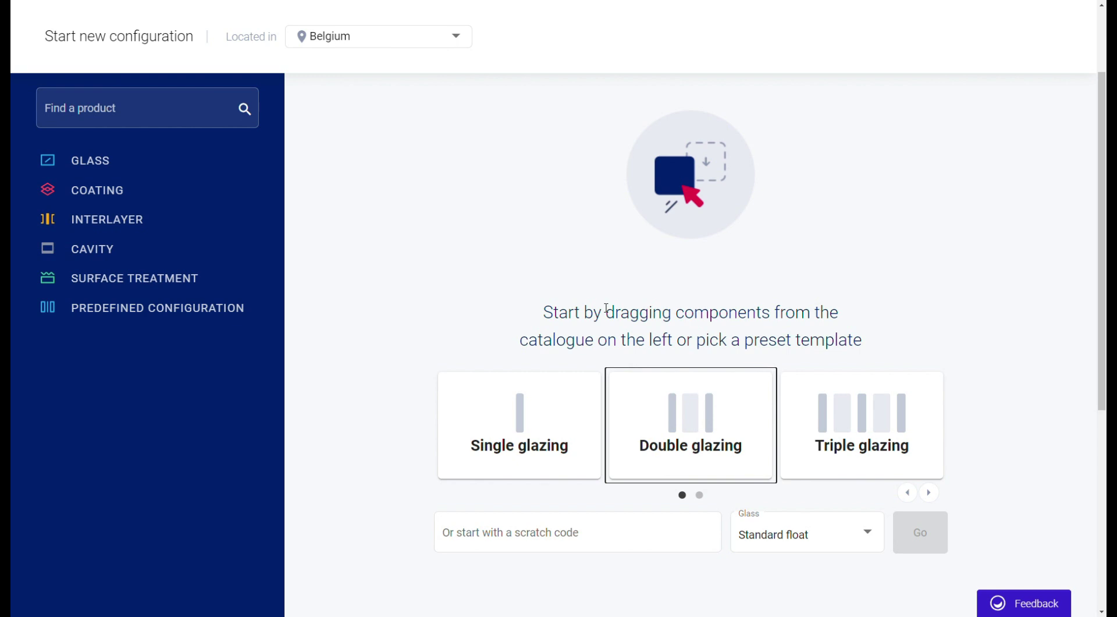
{"action": "left_click", "coordinate": [773, 452]}
{"action": "scroll", "coordinate": [714, 426], "scroll_direction": "up", "scroll_amount": 1}
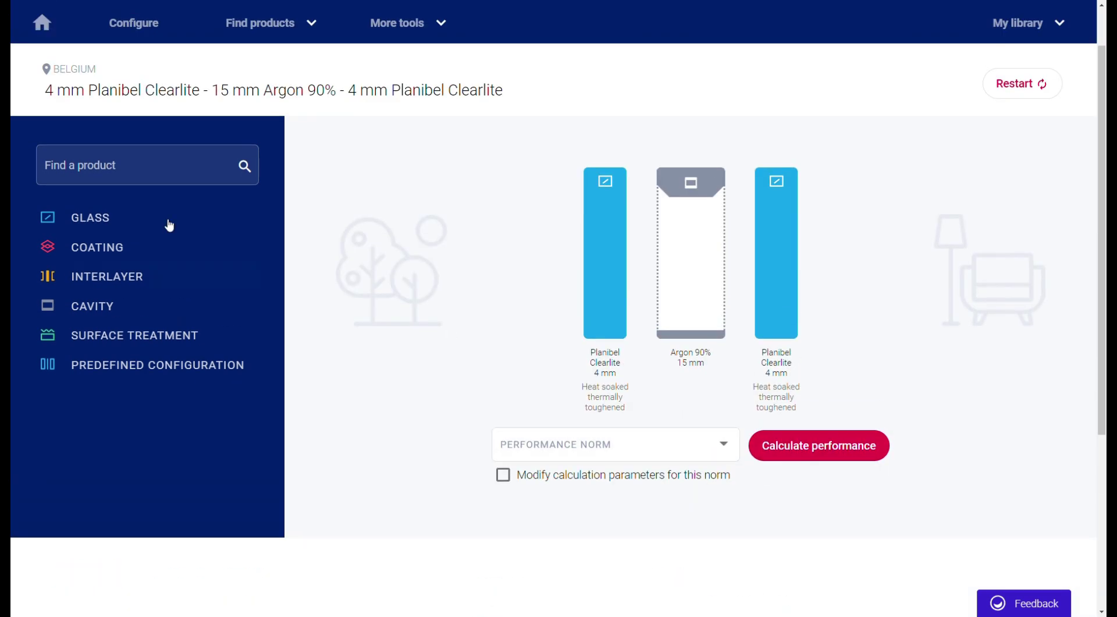
Step: Add a 6 mm Planibel Clearlite pane on the indoor side and set its thermal treatment to Annealed
{"action": "left_click", "coordinate": [128, 217]}
{"action": "scroll", "coordinate": [157, 344], "scroll_direction": "down", "scroll_amount": 2}
{"action": "left_click_drag", "start_coordinate": [164, 368], "coordinate": [861, 240]}
{"action": "left_click", "coordinate": [891, 272]}
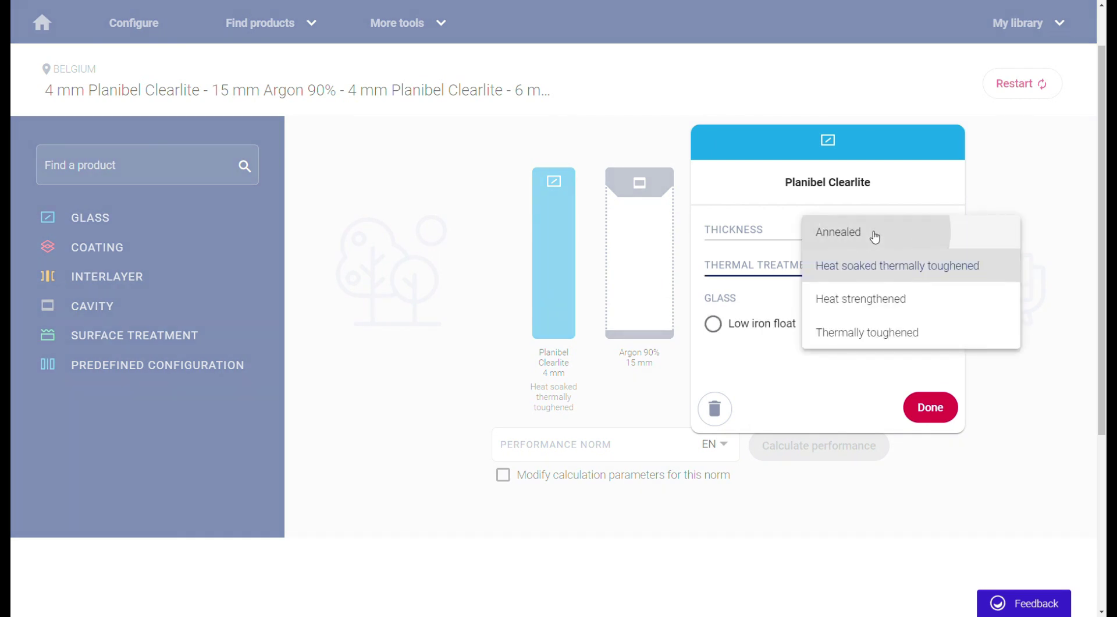
{"action": "left_click", "coordinate": [870, 234]}
{"action": "left_click", "coordinate": [921, 411]}
Step: Set the thickness of the Planibel Clearlite pane between the cavity and the indoor pane to 6 mm
{"action": "left_click", "coordinate": [735, 358]}
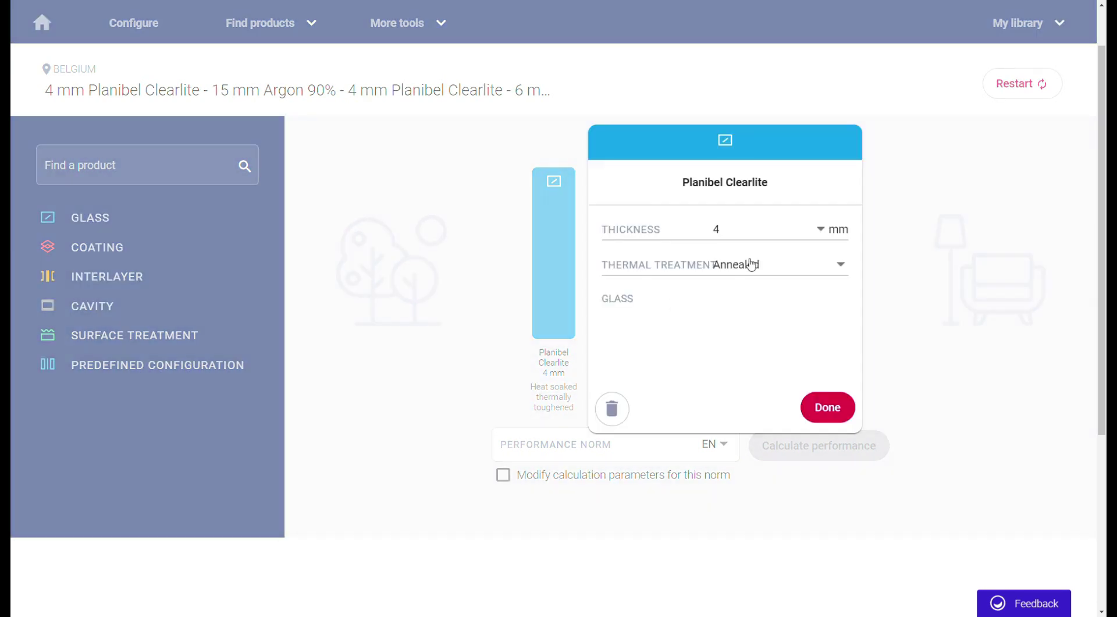
{"action": "left_click", "coordinate": [748, 228]}
{"action": "left_click", "coordinate": [743, 294]}
{"action": "left_click", "coordinate": [827, 405]}
Step: Insert a PVB Clear interlayer at the mandatory separator between the two indoor panes and set its thickness to 0.76 mm
{"action": "left_click", "coordinate": [87, 276]}
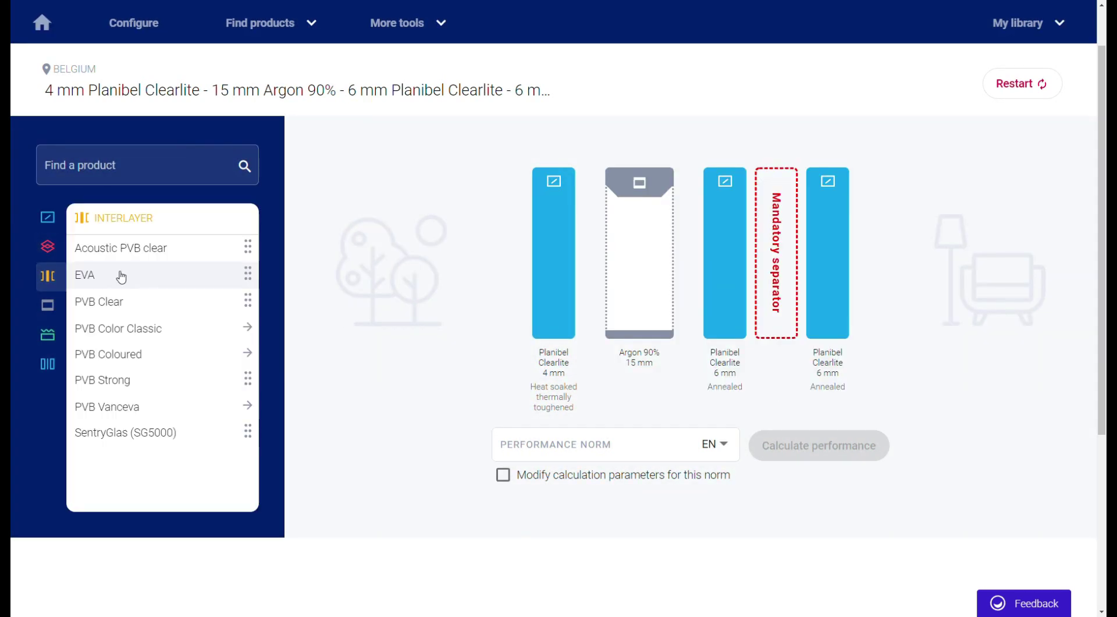
{"action": "left_click_drag", "start_coordinate": [116, 300], "coordinate": [777, 221]}
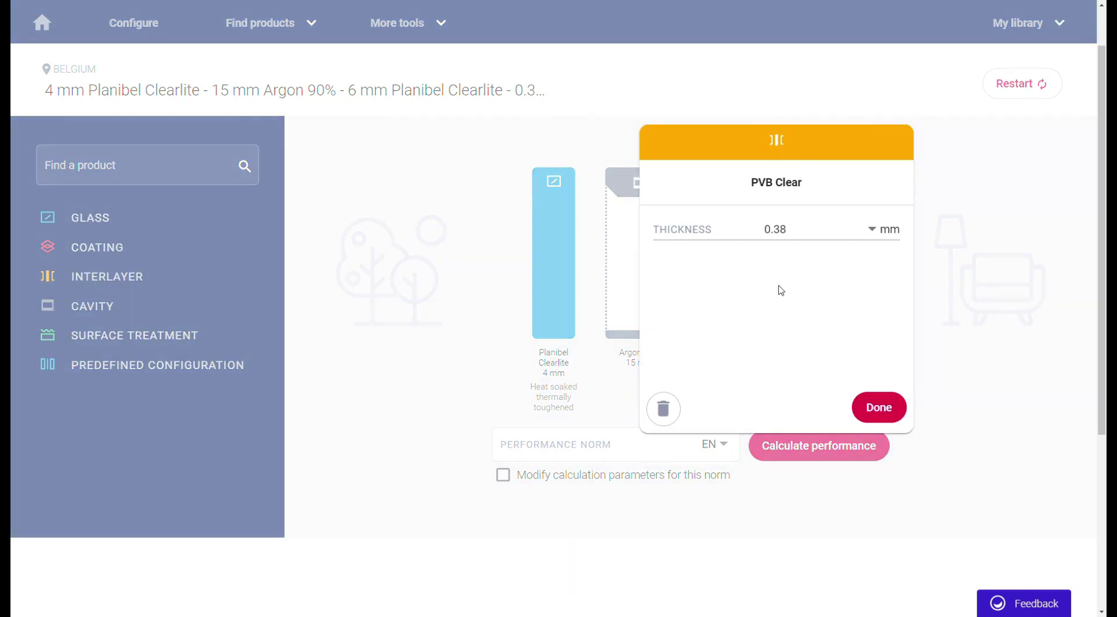
{"action": "left_click", "coordinate": [773, 228]}
{"action": "left_click", "coordinate": [793, 265]}
{"action": "left_click", "coordinate": [859, 407]}
Step: Set the thickness of the outdoor Planibel Clearlite pane to 8 mm
{"action": "left_click", "coordinate": [538, 336]}
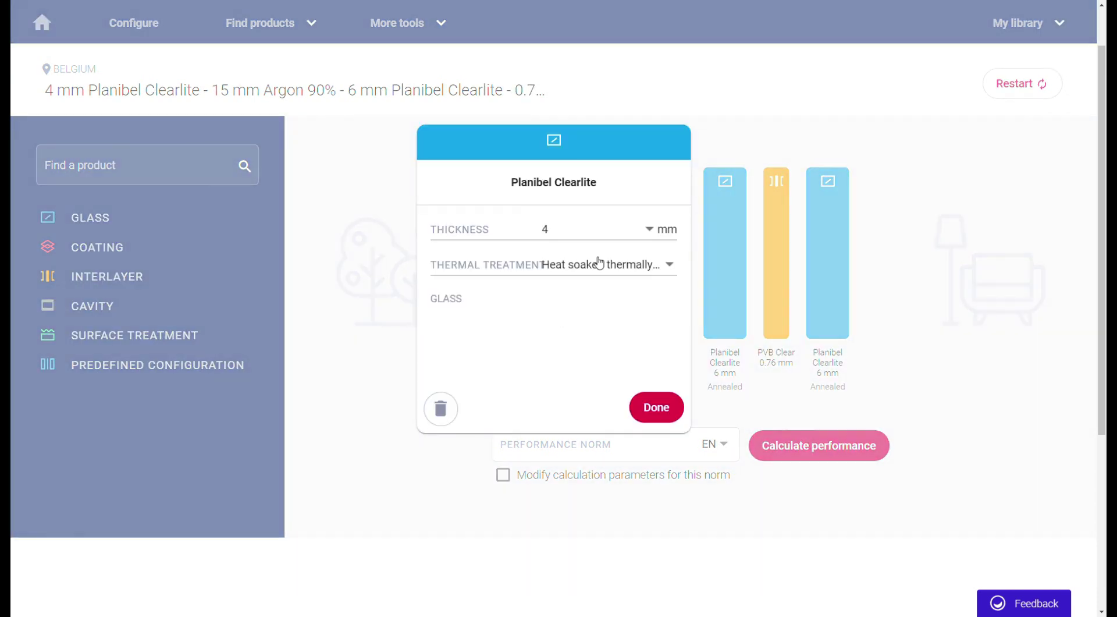
{"action": "left_click", "coordinate": [582, 228]}
{"action": "left_click", "coordinate": [612, 327]}
{"action": "left_click", "coordinate": [653, 404]}
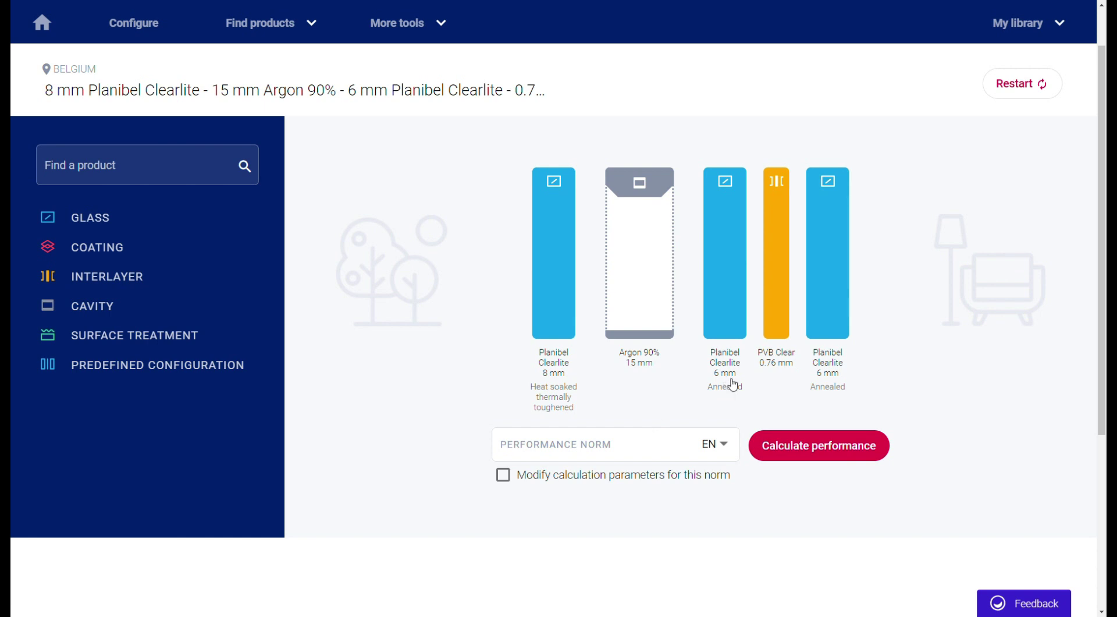
Step: Calculate the glazing performance and save the 66.2 configuration to the Finance Tower project in the library
{"action": "left_click", "coordinate": [827, 453]}
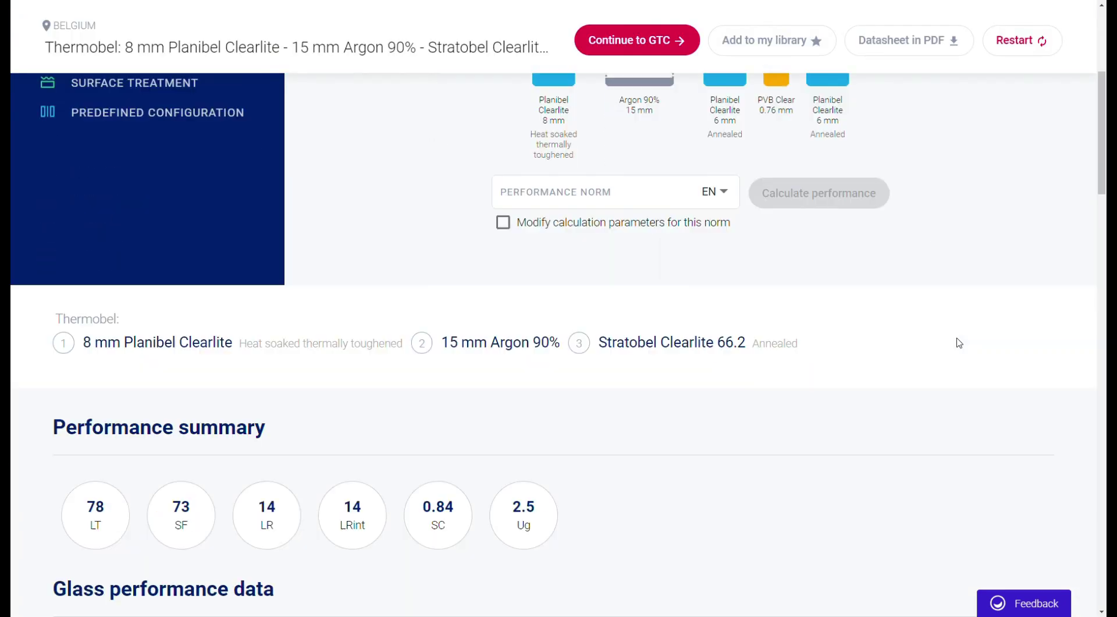
{"action": "left_click", "coordinate": [766, 42]}
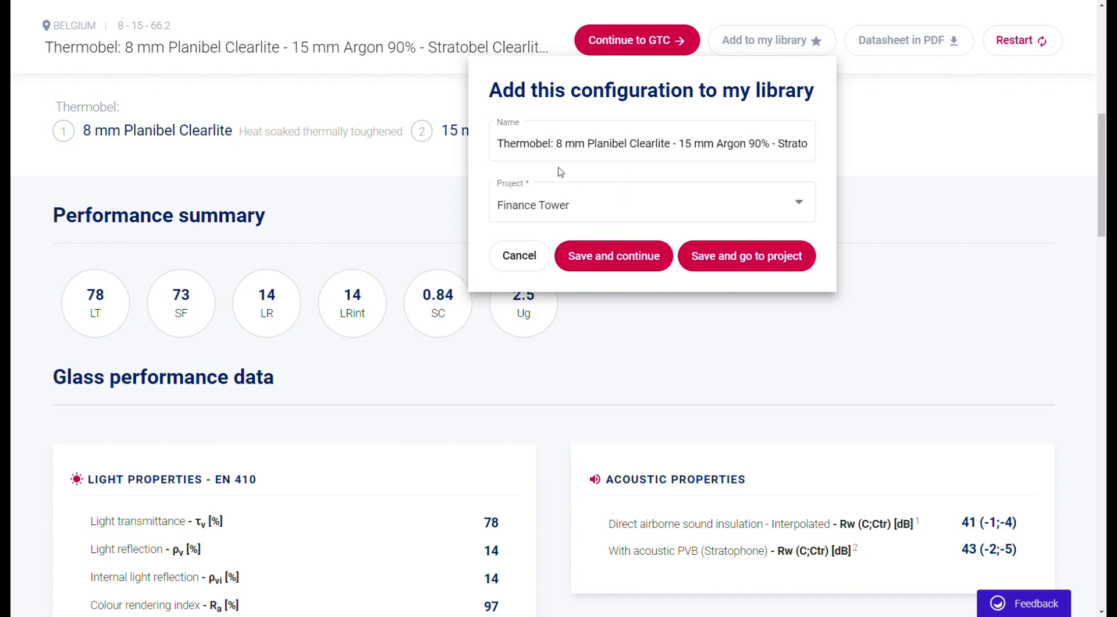
{"action": "left_click", "coordinate": [617, 210]}
{"action": "left_click", "coordinate": [617, 212]}
{"action": "left_click", "coordinate": [618, 256]}
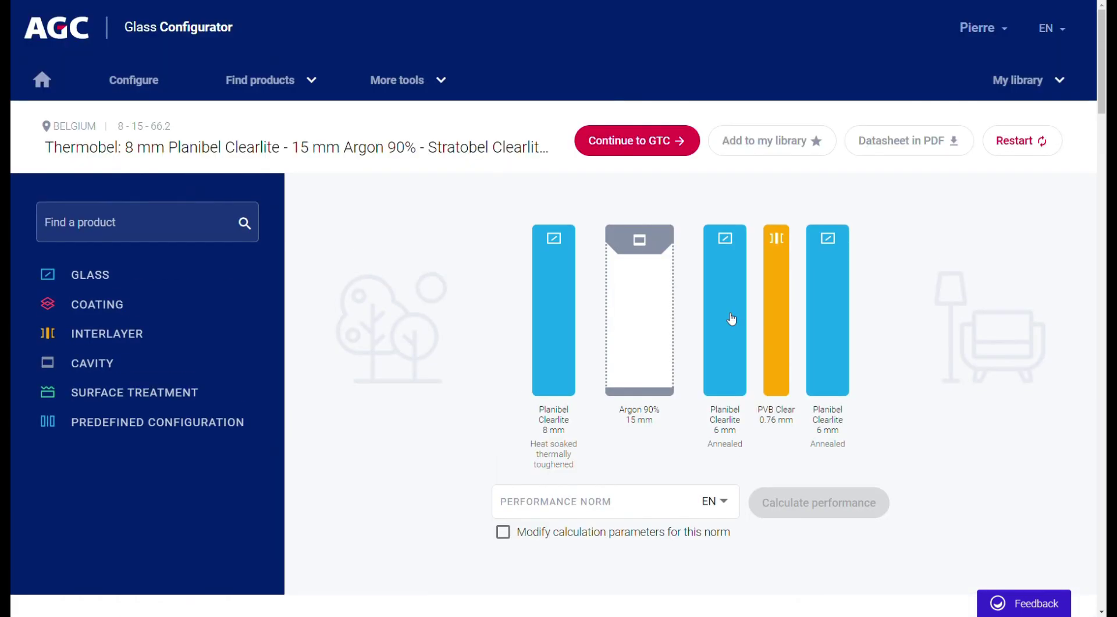
Step: Set both Planibel Clearlite panes of the laminated glass to 5 mm thickness
{"action": "left_click", "coordinate": [732, 319]}
{"action": "left_click", "coordinate": [718, 286]}
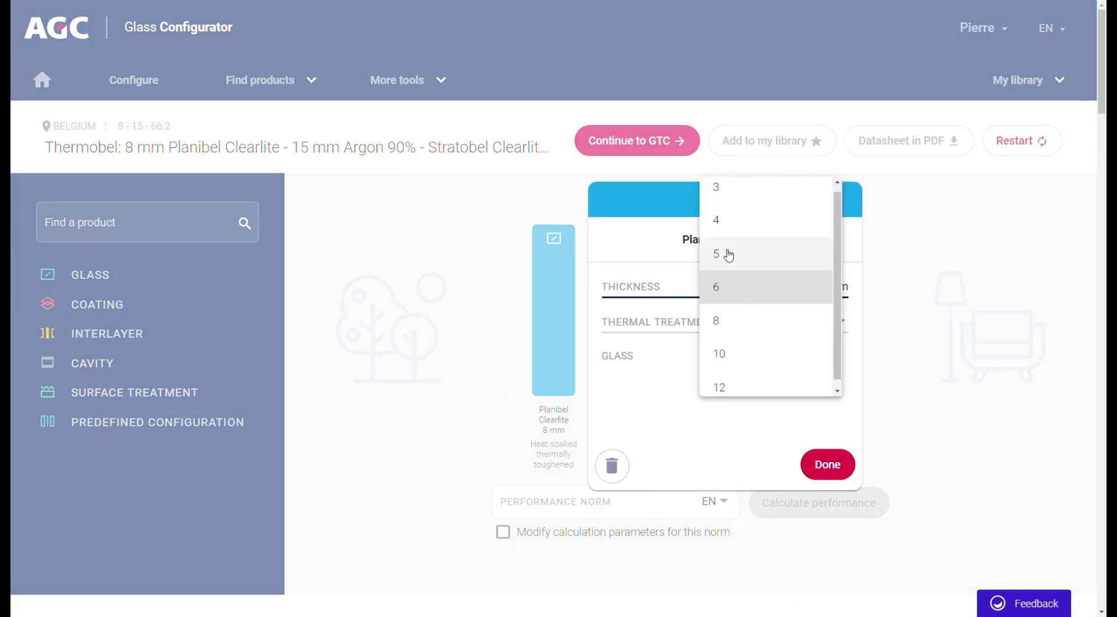
{"action": "left_click", "coordinate": [725, 252]}
{"action": "left_click", "coordinate": [829, 465]}
{"action": "left_click", "coordinate": [836, 373]}
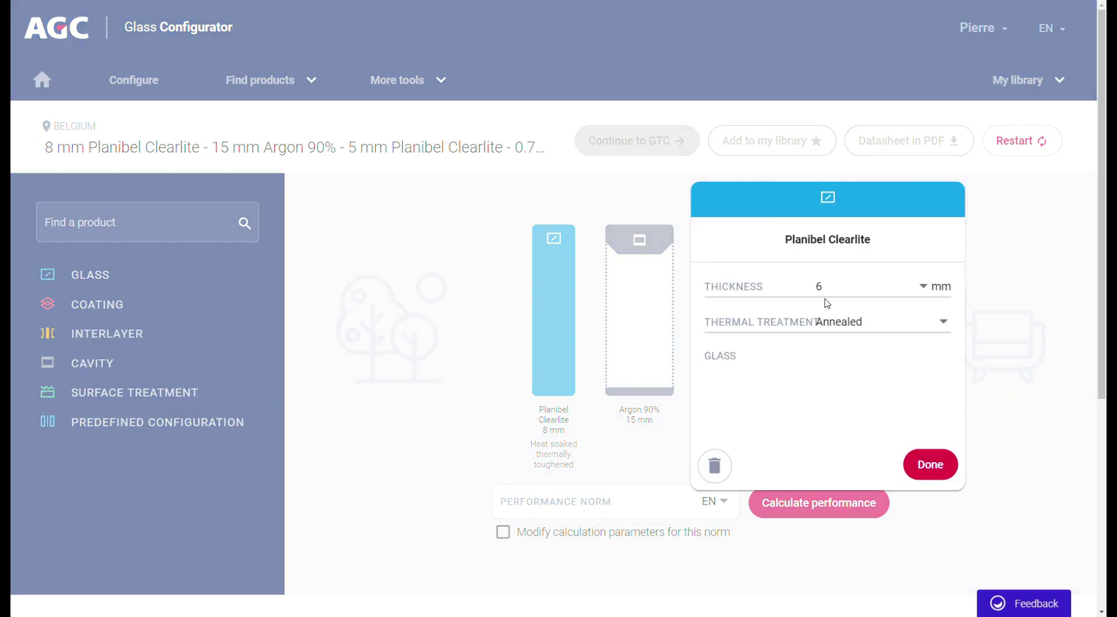
{"action": "left_click", "coordinate": [838, 286]}
{"action": "left_click", "coordinate": [832, 252]}
{"action": "left_click", "coordinate": [920, 466]}
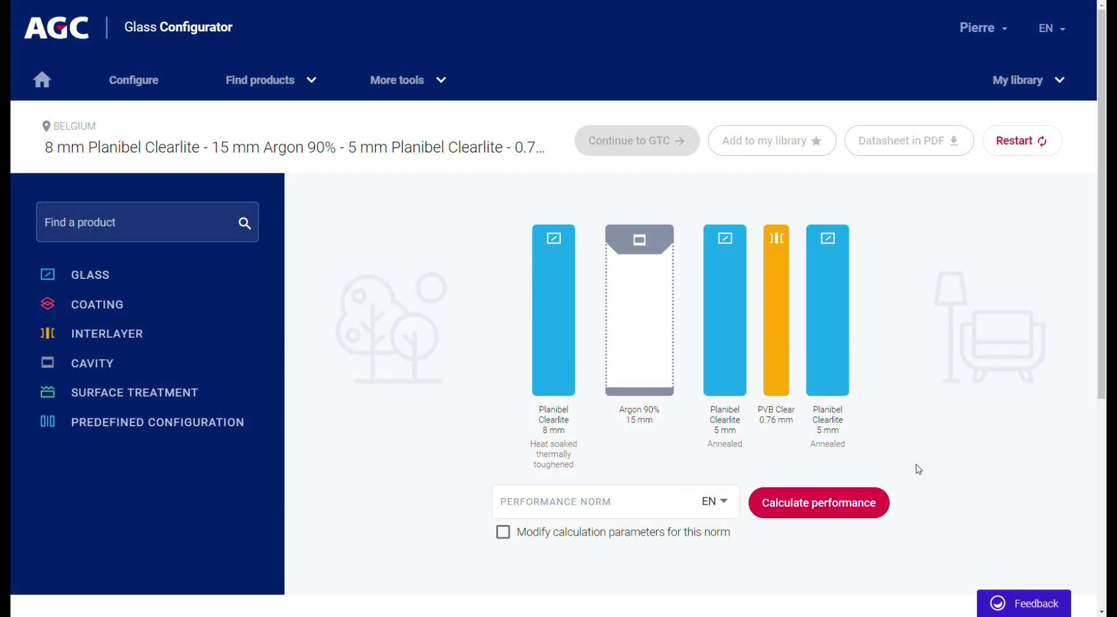
Step: Calculate the performance of the modified glazing and save the 55.2 configuration to the Finance Tower project
{"action": "left_click", "coordinate": [805, 502]}
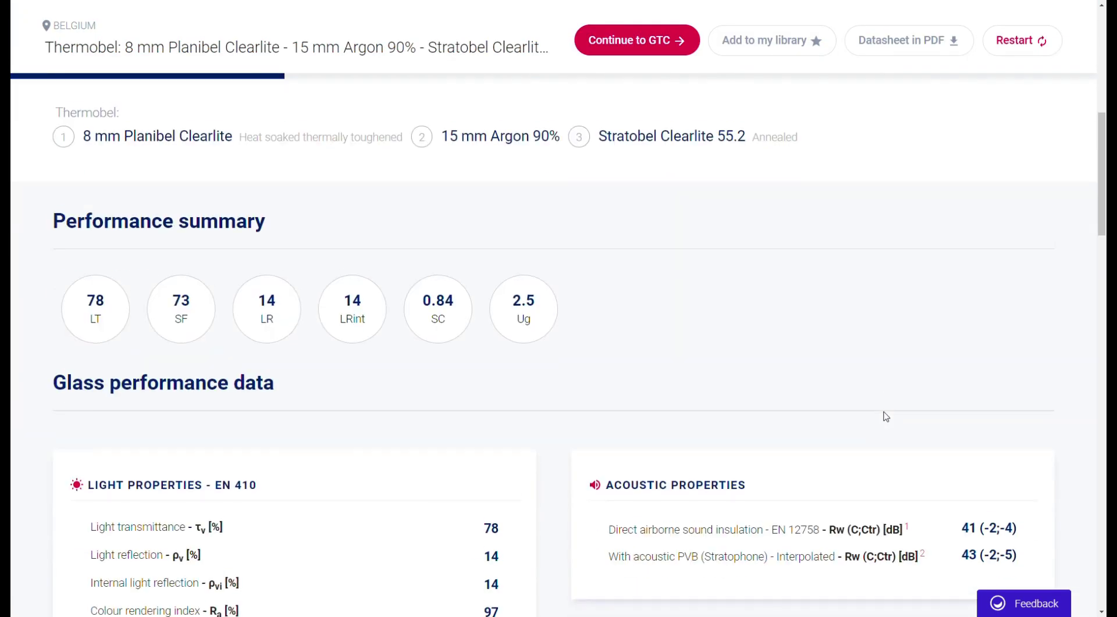
{"action": "left_click", "coordinate": [779, 53]}
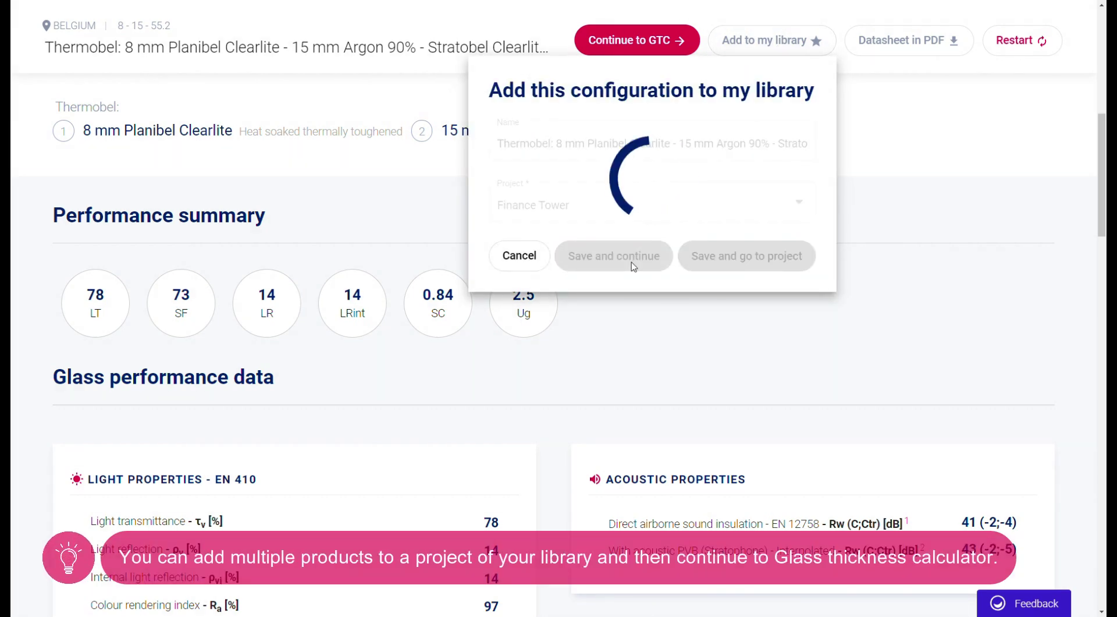
Step: Continue to the glass thickness calculator and choose the Thermobel configuration with Stratobel Clearlite 66.2 as the product to evaluate
{"action": "left_click", "coordinate": [632, 49]}
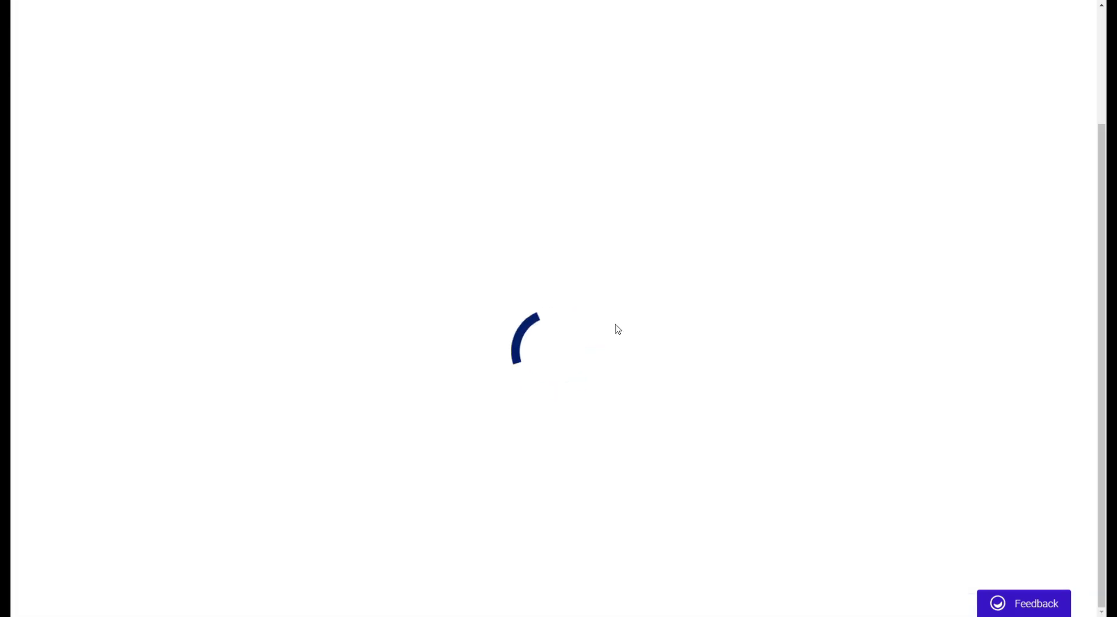
{"action": "scroll", "coordinate": [425, 239], "scroll_direction": "up", "scroll_amount": 5}
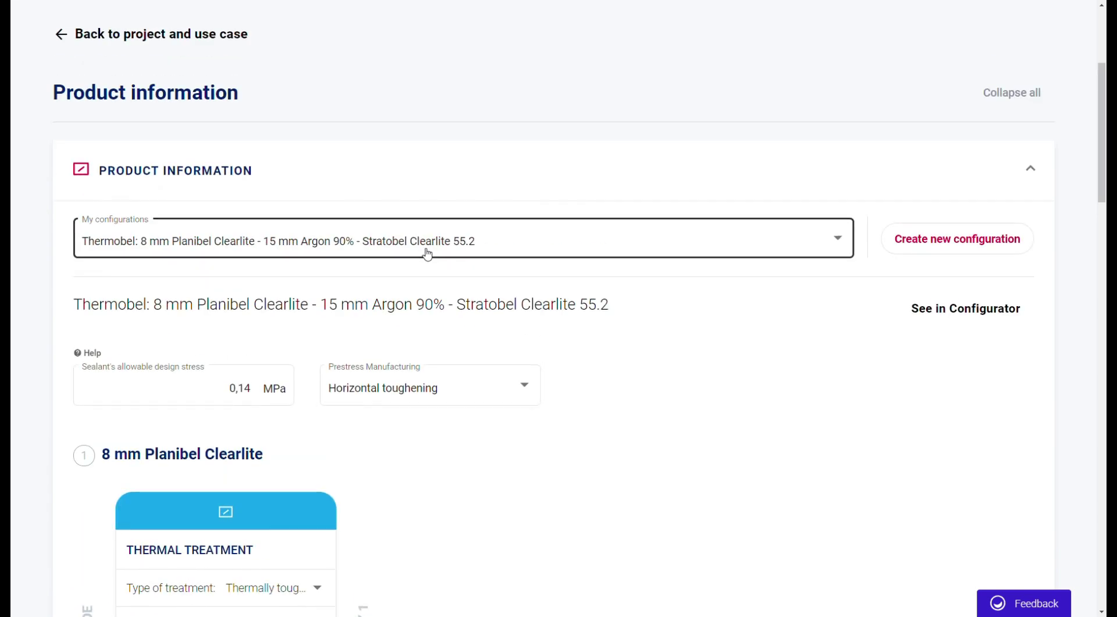
{"action": "left_click", "coordinate": [427, 250]}
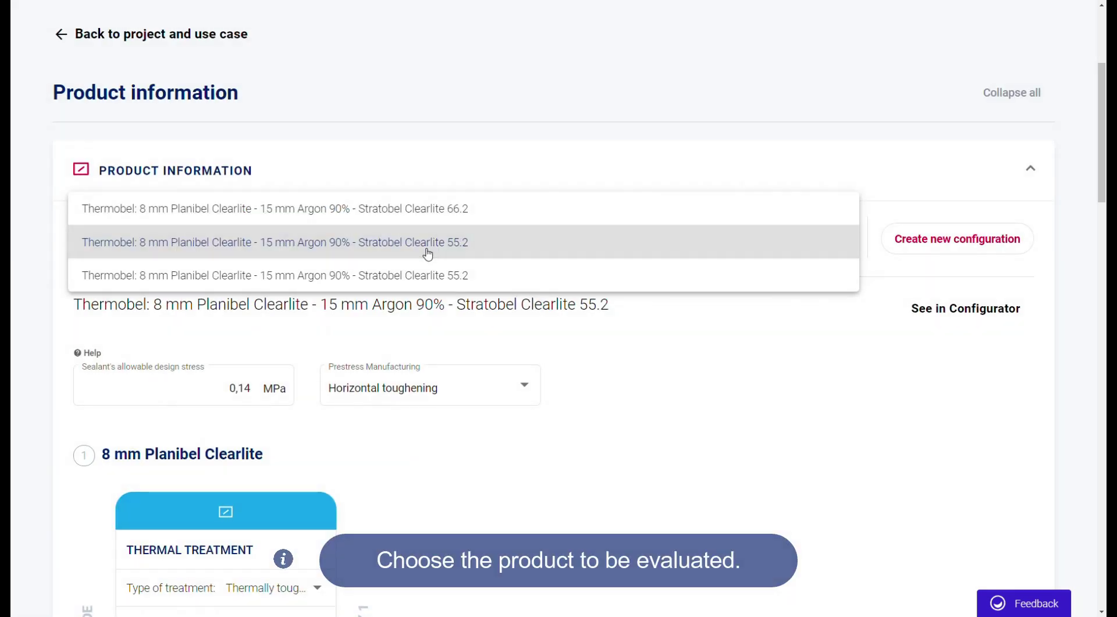
{"action": "left_click", "coordinate": [426, 216]}
Step: Set the edge type of both Stratobel Clearlite 66.2 panes to Arrised
{"action": "scroll", "coordinate": [453, 331], "scroll_direction": "down", "scroll_amount": 3}
{"action": "scroll", "coordinate": [451, 326], "scroll_direction": "down", "scroll_amount": 3}
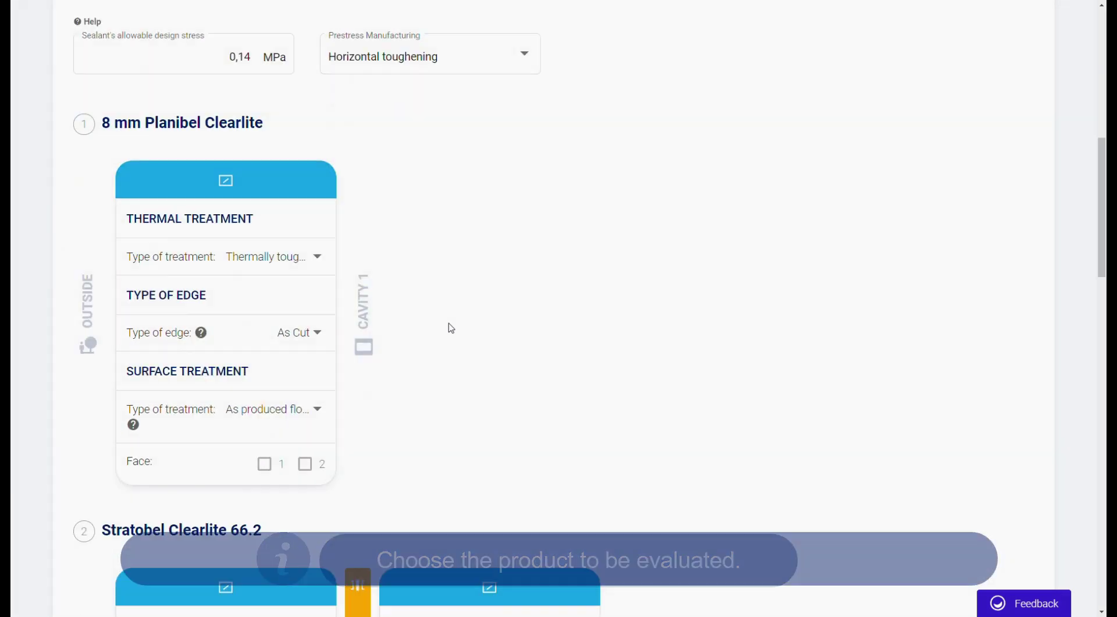
{"action": "scroll", "coordinate": [450, 311], "scroll_direction": "down", "scroll_amount": 2}
{"action": "scroll", "coordinate": [419, 291], "scroll_direction": "down", "scroll_amount": 6}
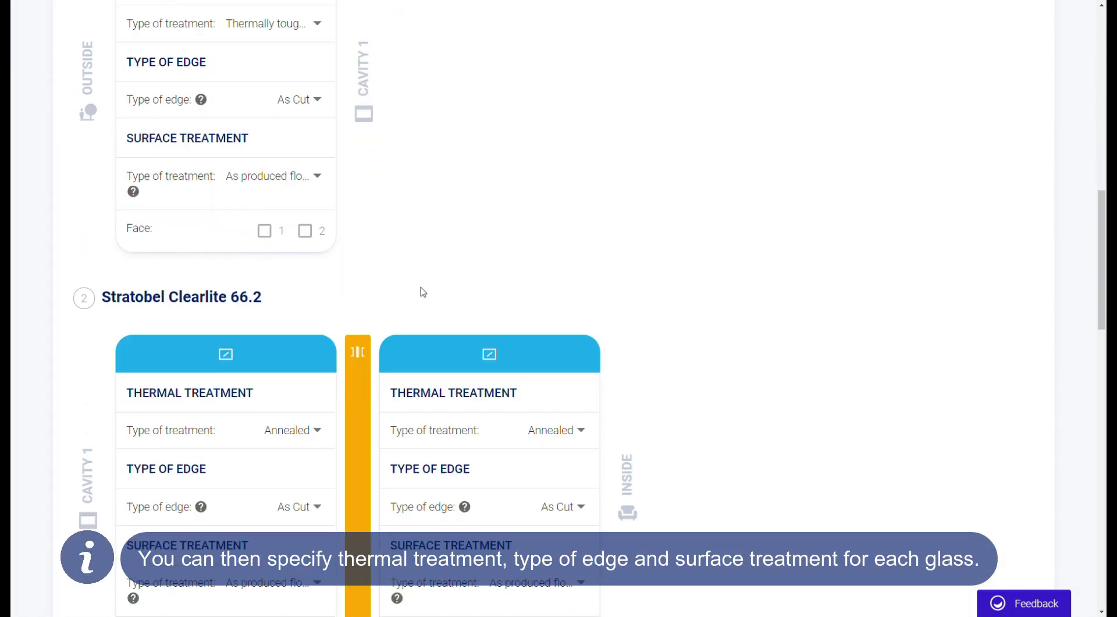
{"action": "left_click", "coordinate": [312, 272]}
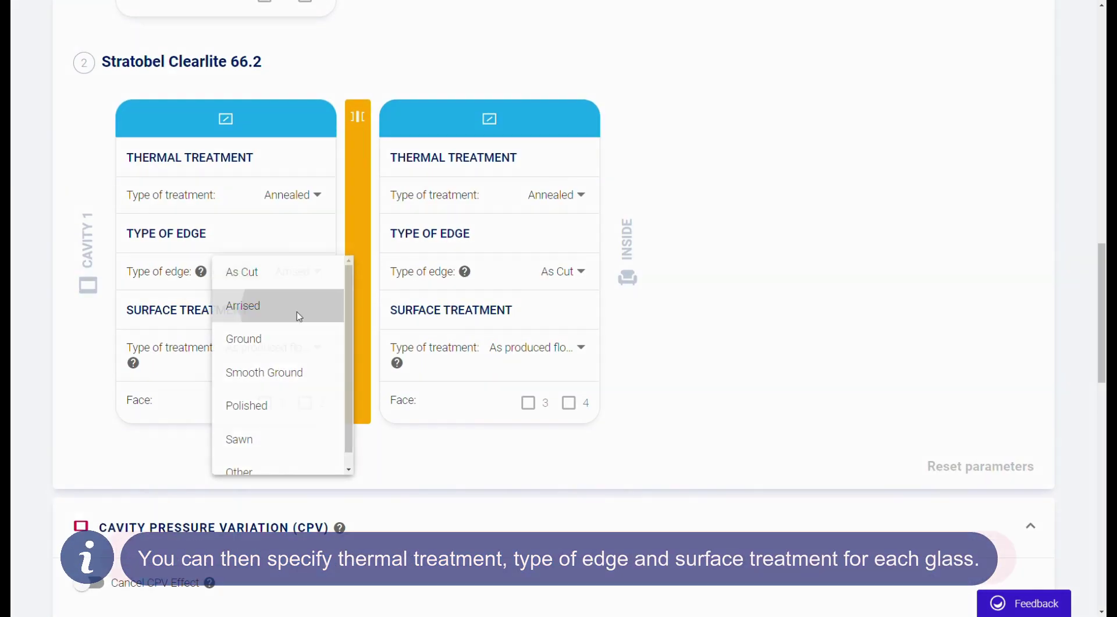
{"action": "left_click", "coordinate": [305, 310]}
{"action": "left_click", "coordinate": [580, 272]}
{"action": "left_click", "coordinate": [559, 308]}
Step: Set the edge type of the outer 8 mm Planibel Clearlite pane to Smooth Ground
{"action": "scroll", "coordinate": [412, 244], "scroll_direction": "up", "scroll_amount": 5}
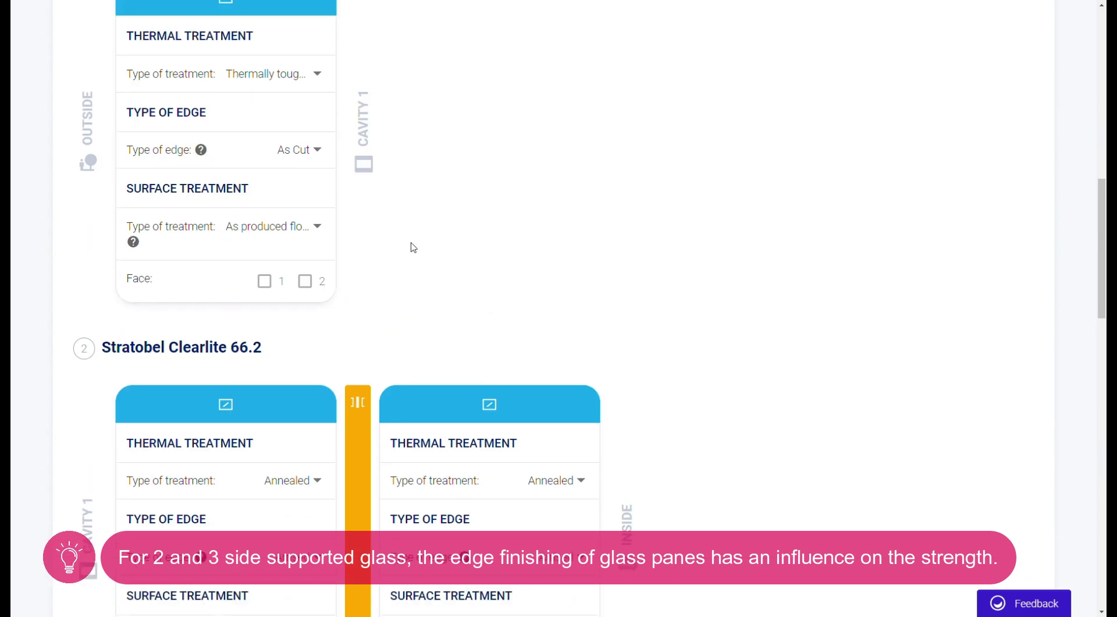
{"action": "left_click", "coordinate": [313, 150]}
{"action": "left_click", "coordinate": [319, 248]}
Step: Keep the default cavity pressure values, save the 66.2 calculation and review its deflection and stress checks
{"action": "scroll", "coordinate": [508, 254], "scroll_direction": "down", "scroll_amount": 10}
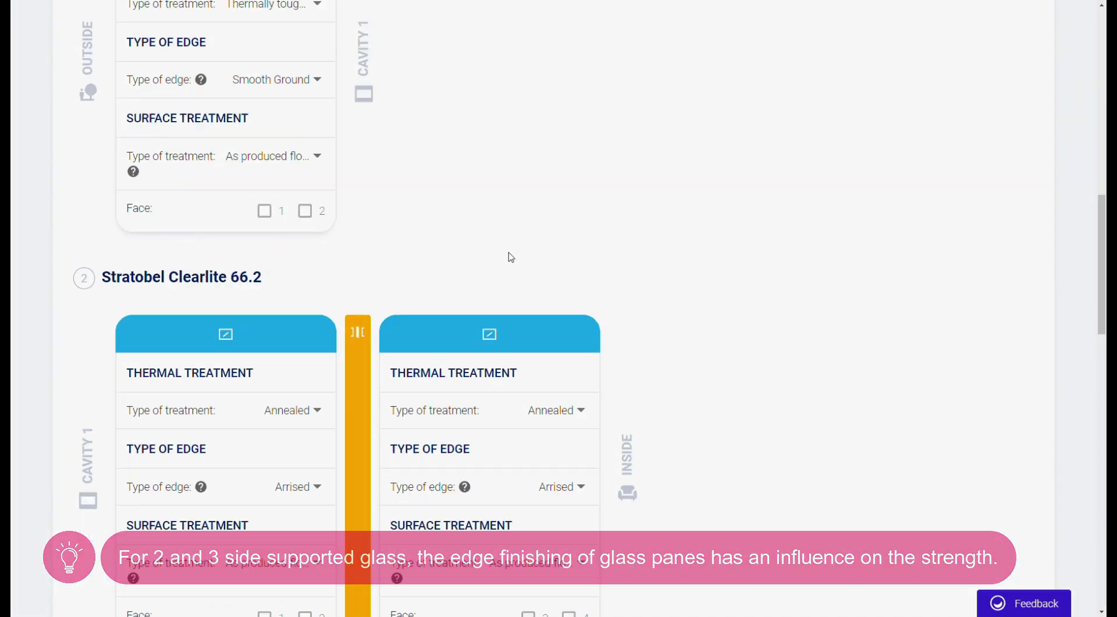
{"action": "scroll", "coordinate": [456, 292], "scroll_direction": "down", "scroll_amount": 4}
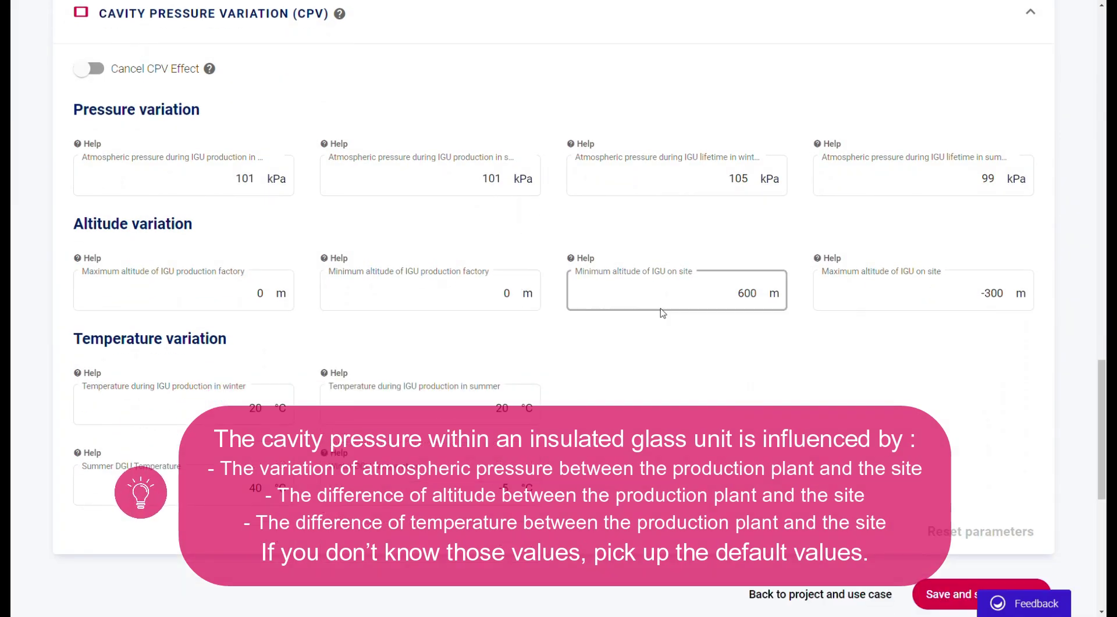
{"action": "scroll", "coordinate": [943, 594], "scroll_direction": "down", "scroll_amount": 1}
{"action": "left_click", "coordinate": [953, 541]}
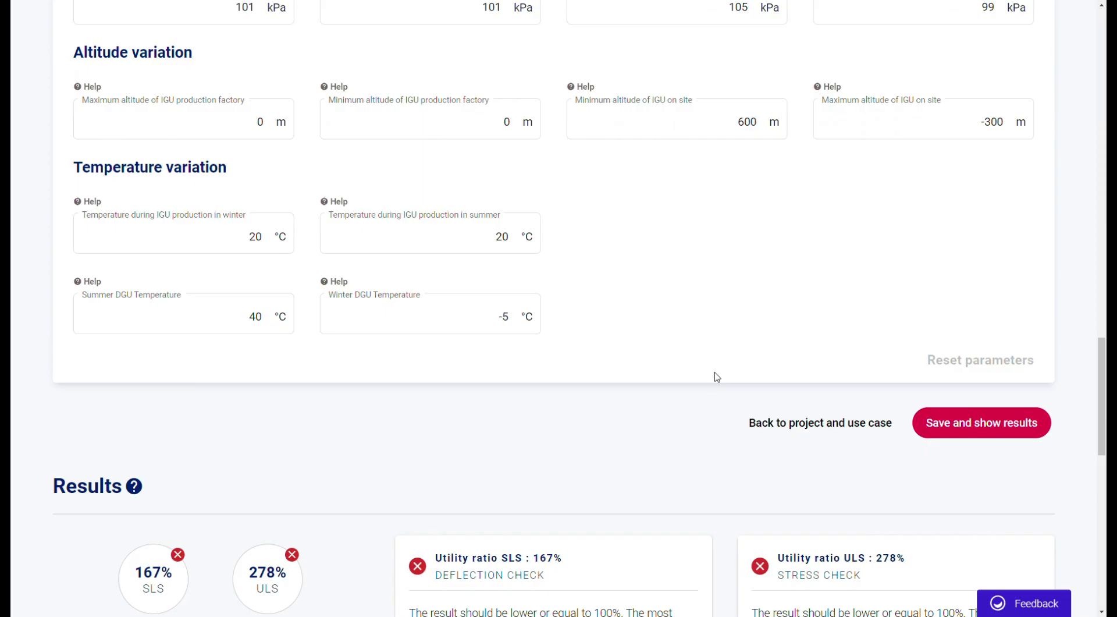
{"action": "scroll", "coordinate": [716, 377], "scroll_direction": "down", "scroll_amount": 5}
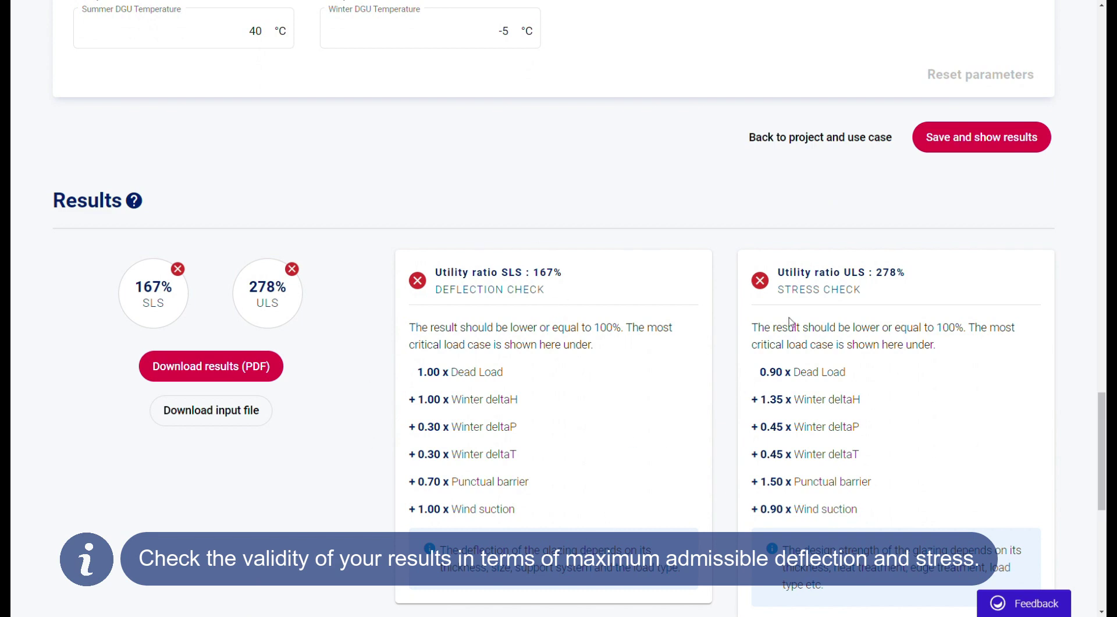
{"action": "scroll", "coordinate": [658, 485], "scroll_direction": "down", "scroll_amount": 2}
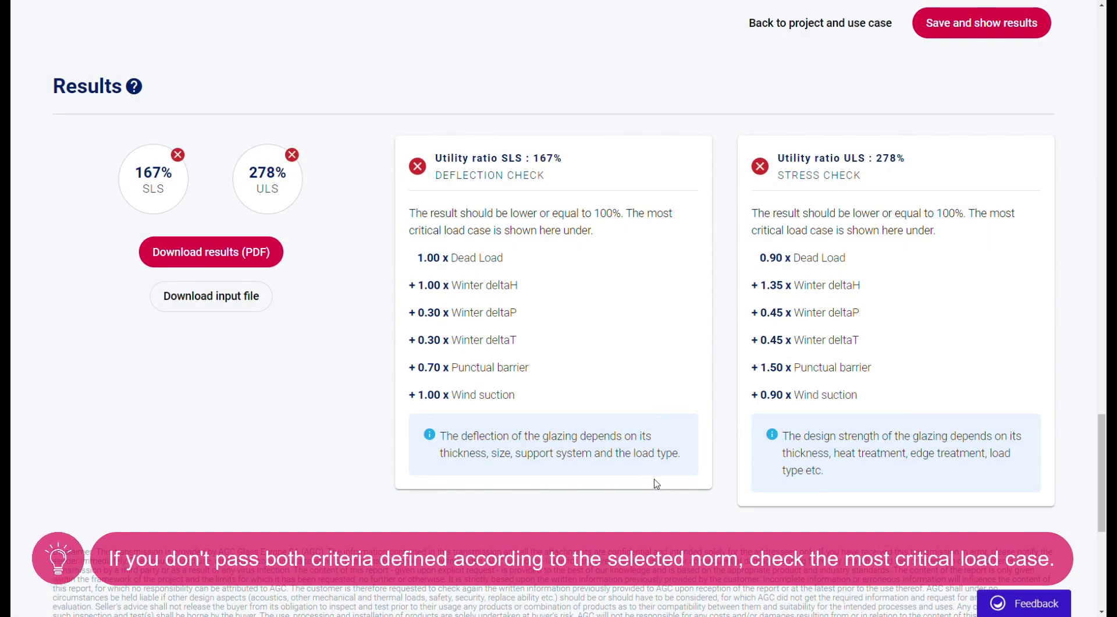
Step: Switch the evaluated product to the Thermobel configuration with Stratobel Clearlite 55.2, then save and show its results
{"action": "scroll", "coordinate": [653, 482], "scroll_direction": "up", "scroll_amount": 15}
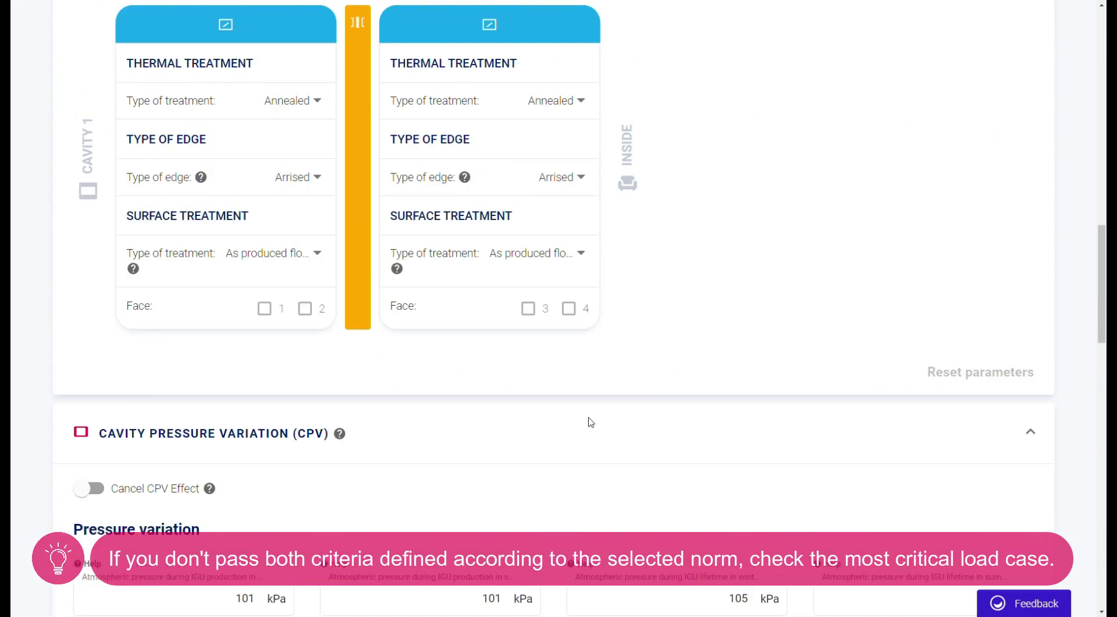
{"action": "scroll", "coordinate": [589, 421], "scroll_direction": "up", "scroll_amount": 10}
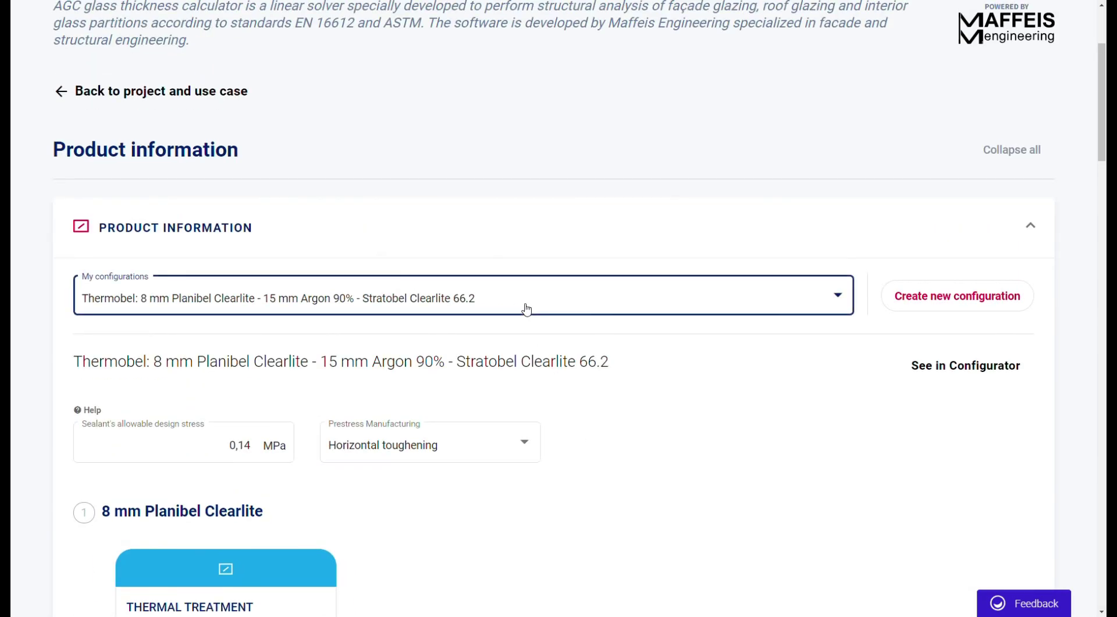
{"action": "left_click", "coordinate": [526, 308]}
{"action": "left_click", "coordinate": [524, 330]}
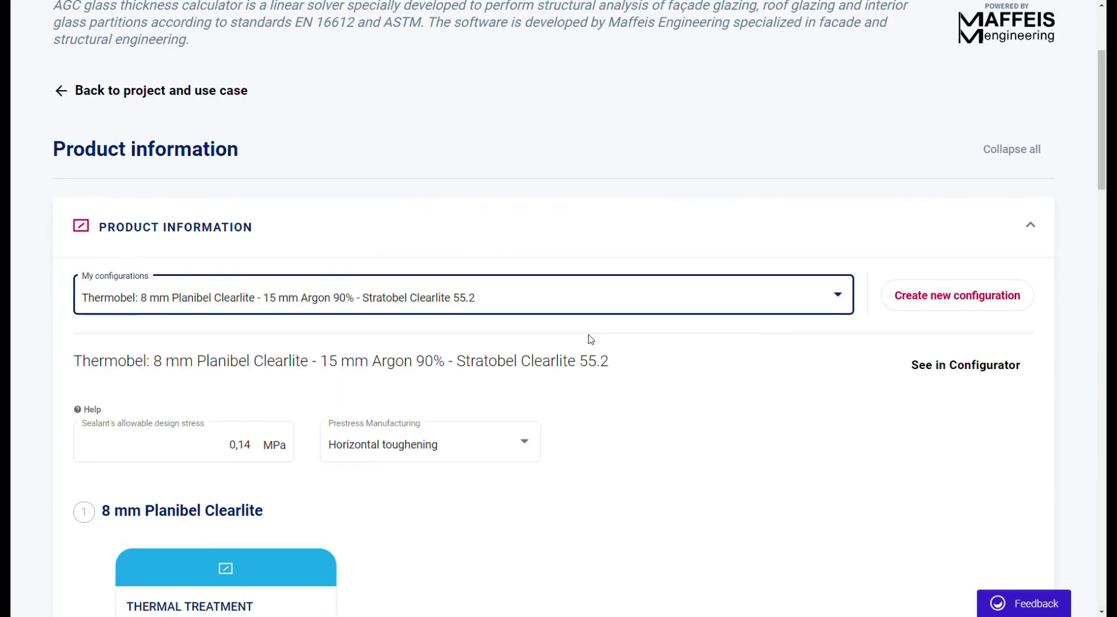
{"action": "scroll", "coordinate": [591, 339], "scroll_direction": "down", "scroll_amount": 15}
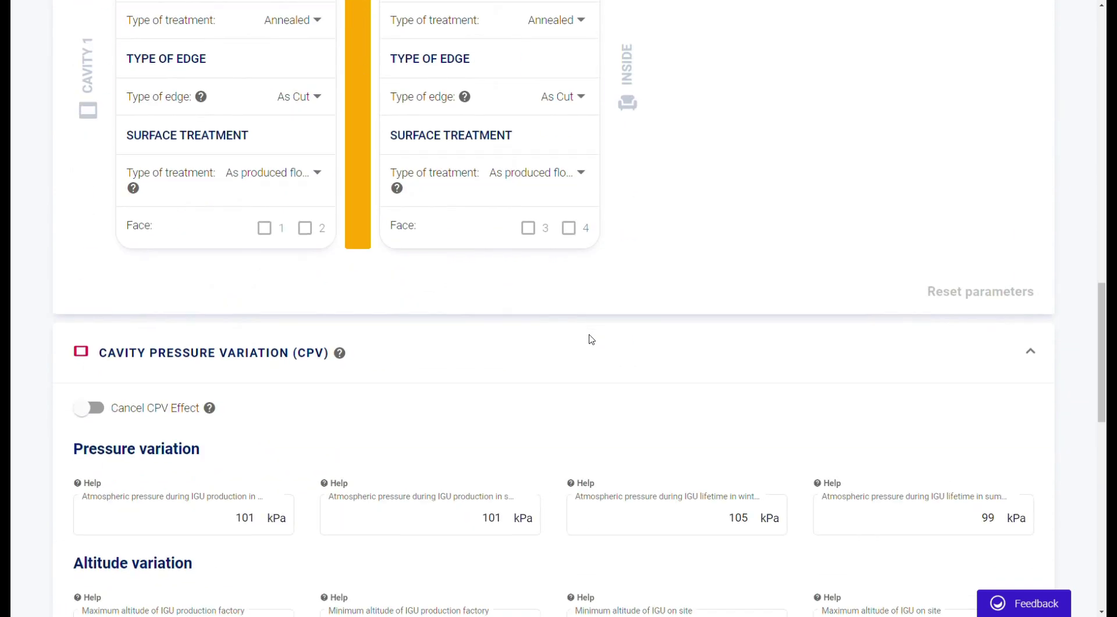
{"action": "scroll", "coordinate": [591, 339], "scroll_direction": "down", "scroll_amount": 8}
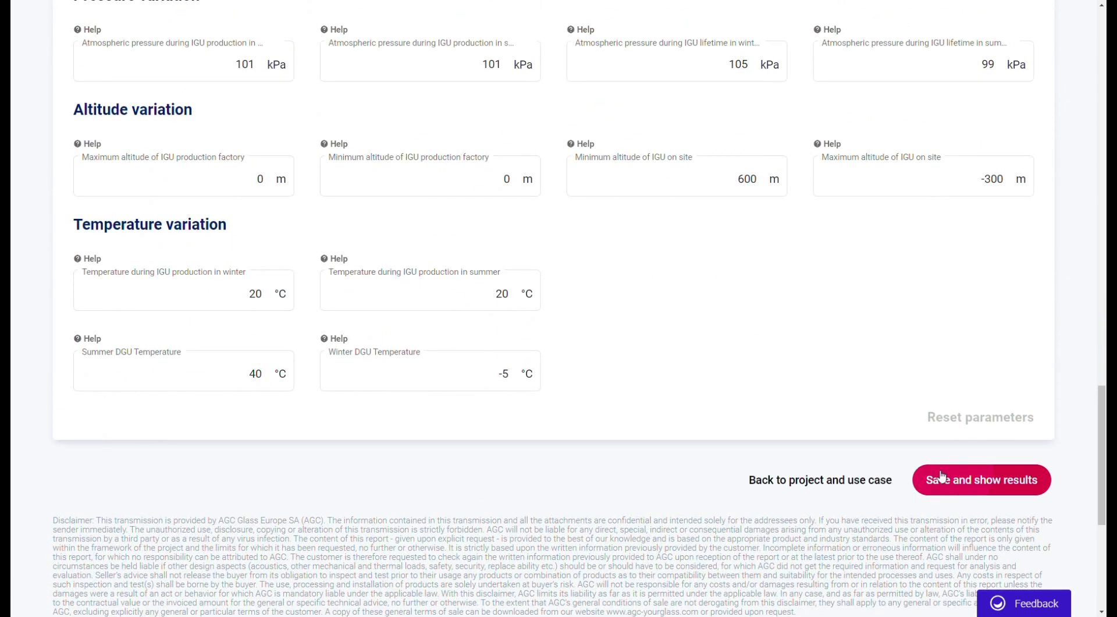
{"action": "left_click", "coordinate": [943, 477]}
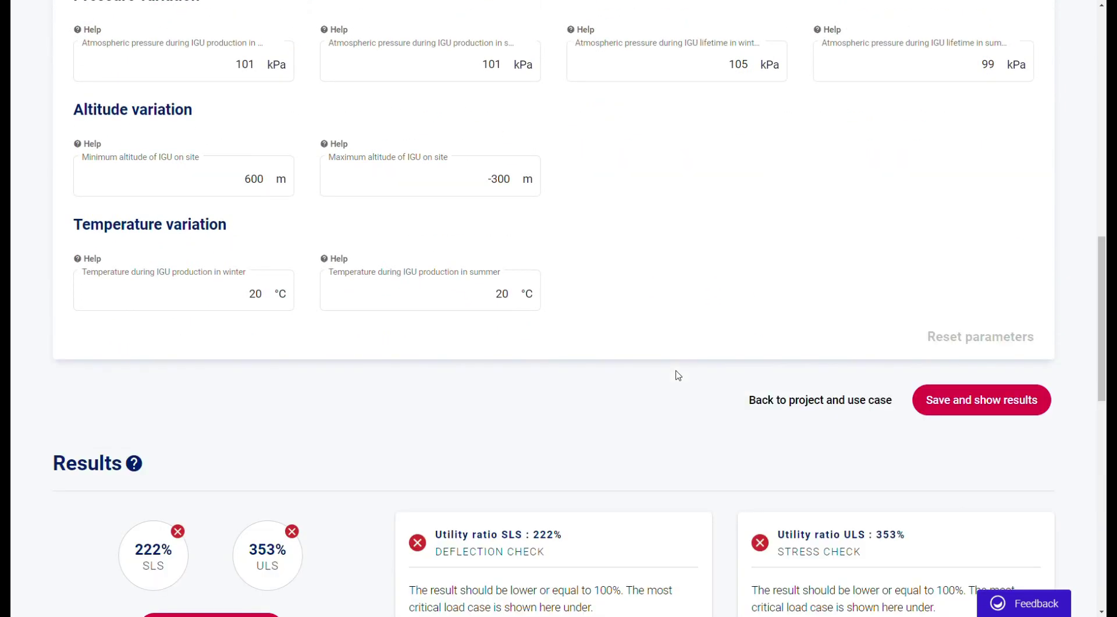
{"action": "scroll", "coordinate": [678, 375], "scroll_direction": "down", "scroll_amount": 4}
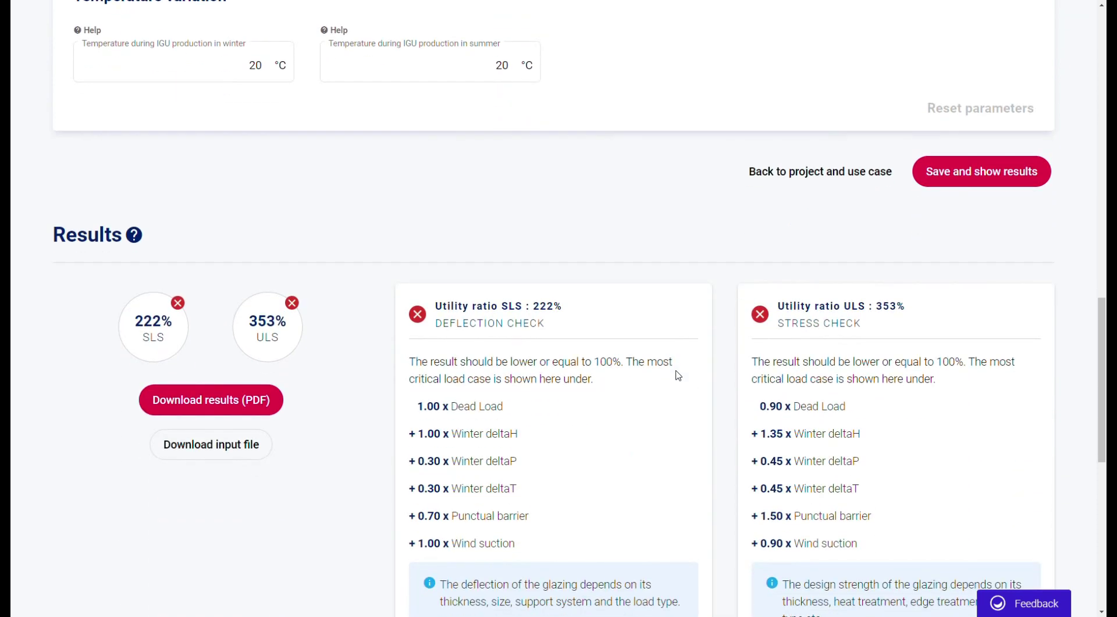
Step: Download the results as an English PDF report, open it and look through its detailed load case pages
{"action": "left_click", "coordinate": [251, 401]}
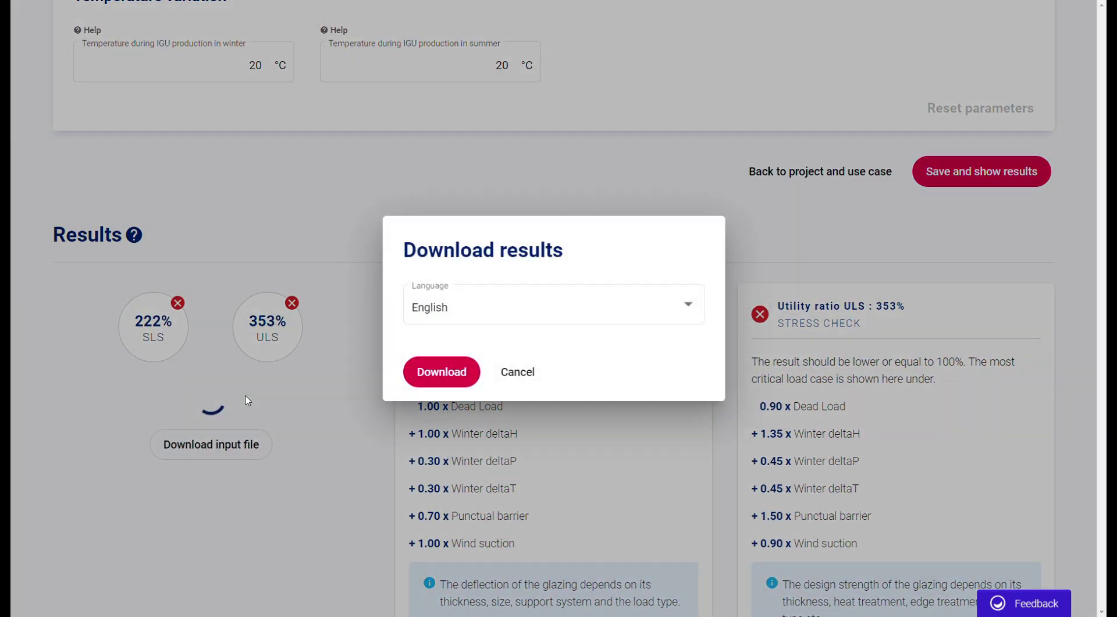
{"action": "left_click", "coordinate": [432, 374]}
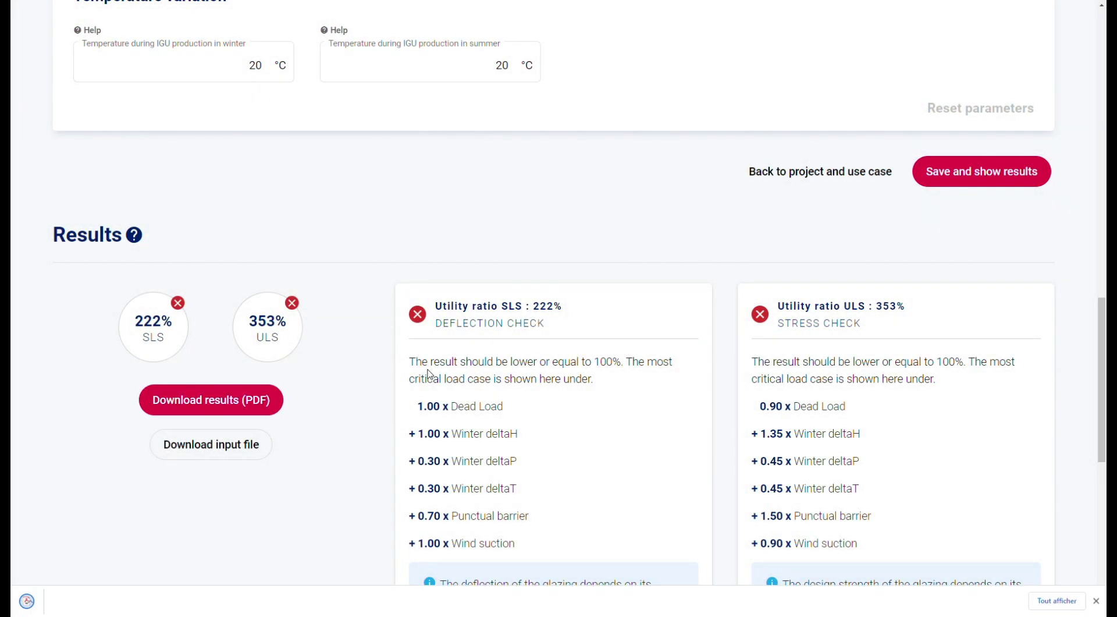
{"action": "left_click", "coordinate": [78, 600]}
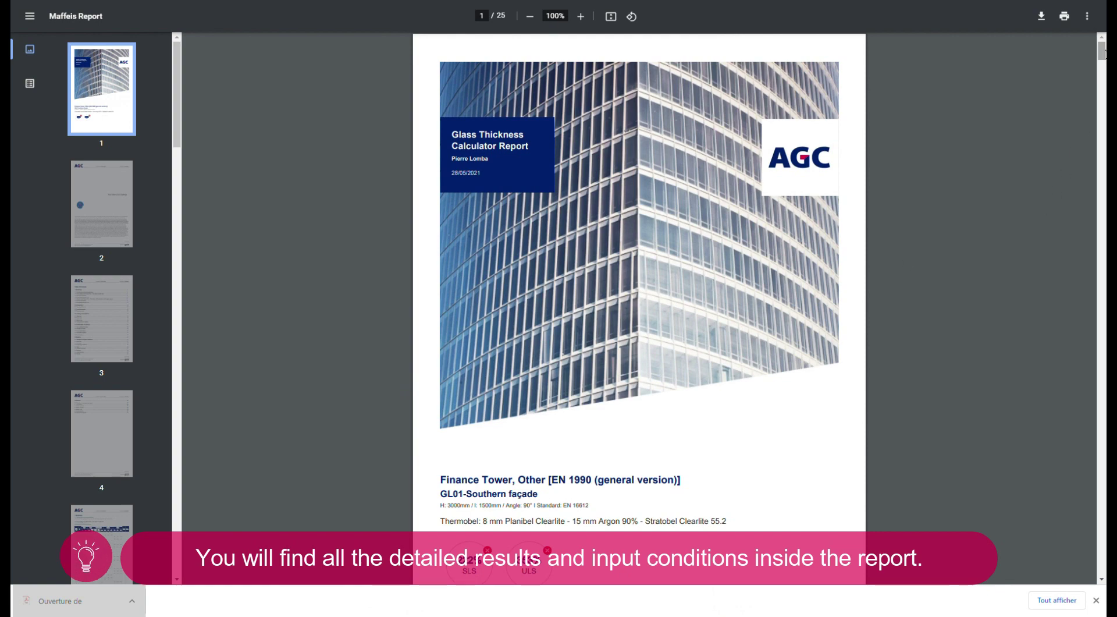
{"action": "left_click_drag", "start_coordinate": [1104, 53], "coordinate": [1084, 210]}
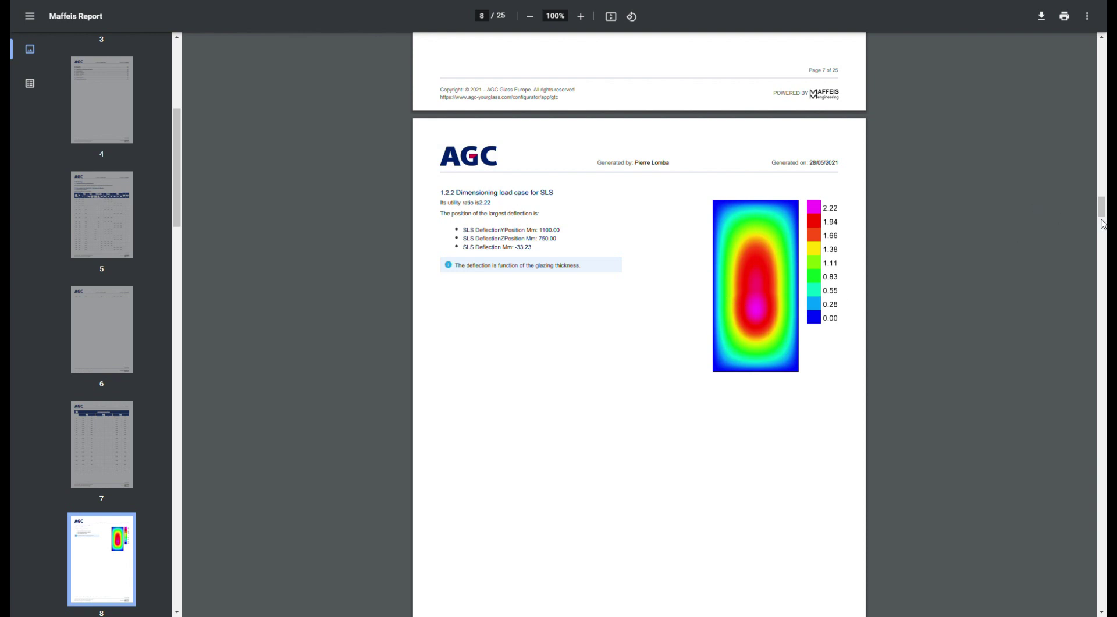
{"action": "left_click_drag", "start_coordinate": [1101, 224], "coordinate": [1097, 262]}
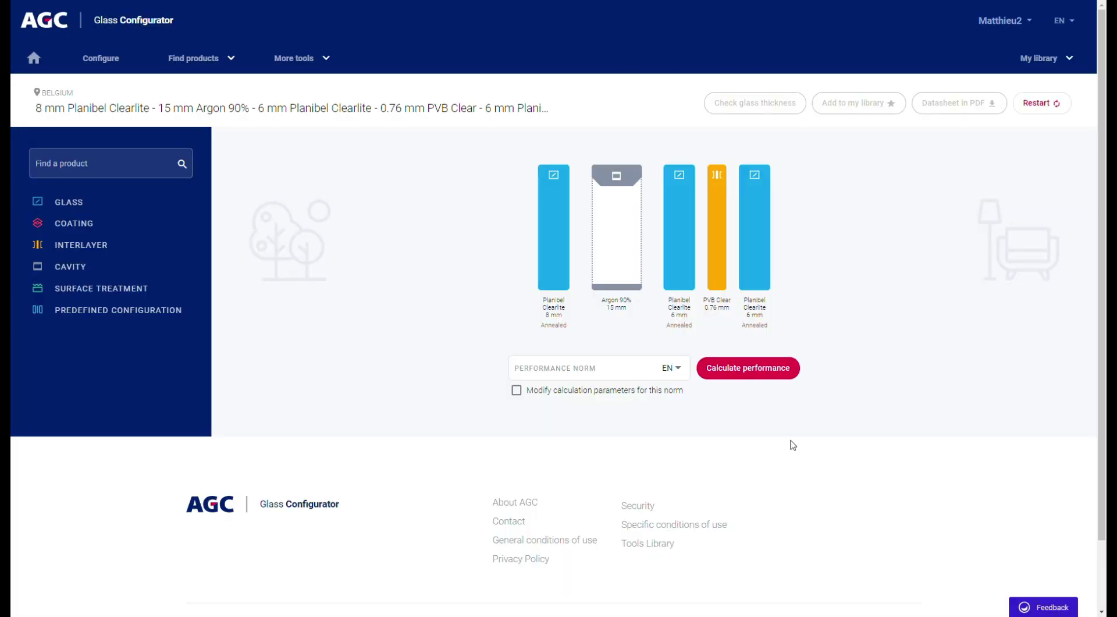
Step: Calculate the performance of the 8 - 15 - 66.2 glazing in the Glass Configurator and proceed to its glass thickness check
{"action": "left_click", "coordinate": [751, 370]}
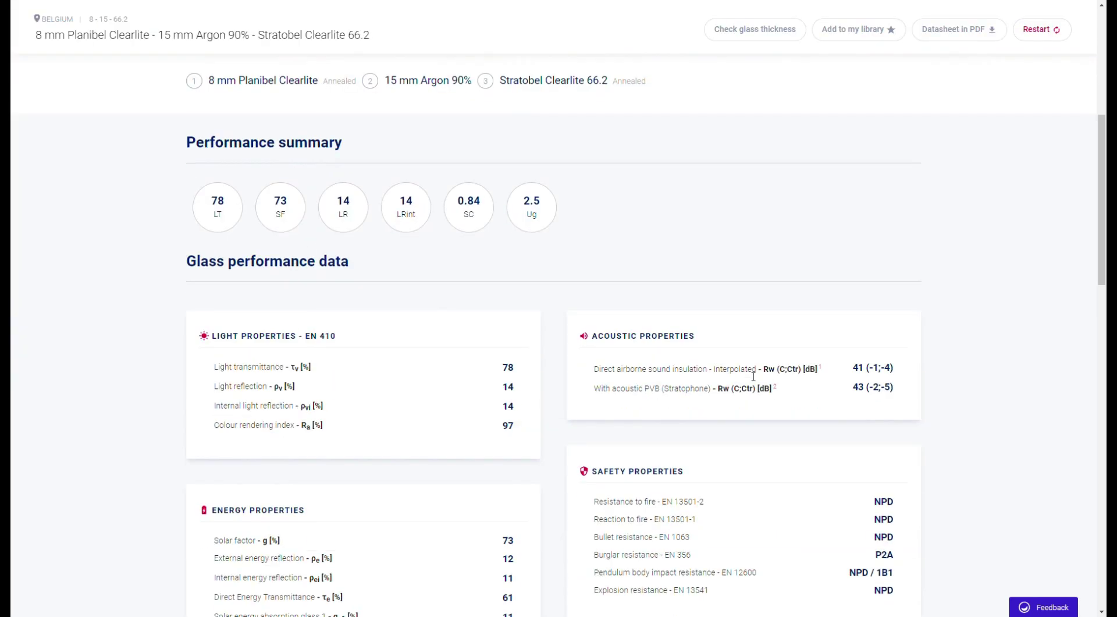
{"action": "scroll", "coordinate": [760, 372], "scroll_direction": "down", "scroll_amount": 15}
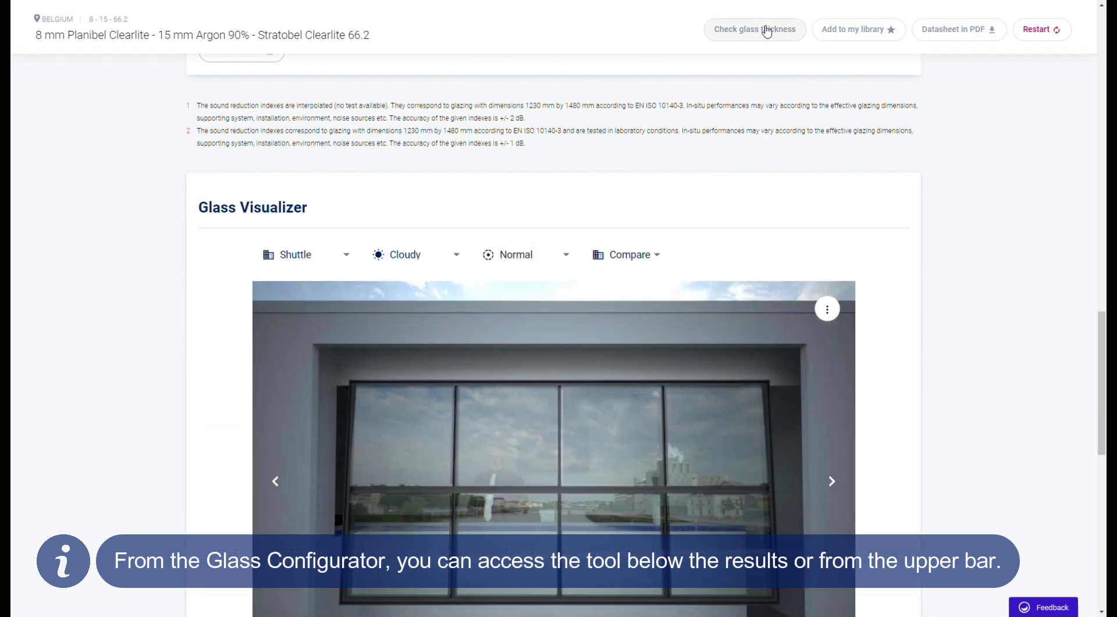
{"action": "left_click", "coordinate": [787, 36]}
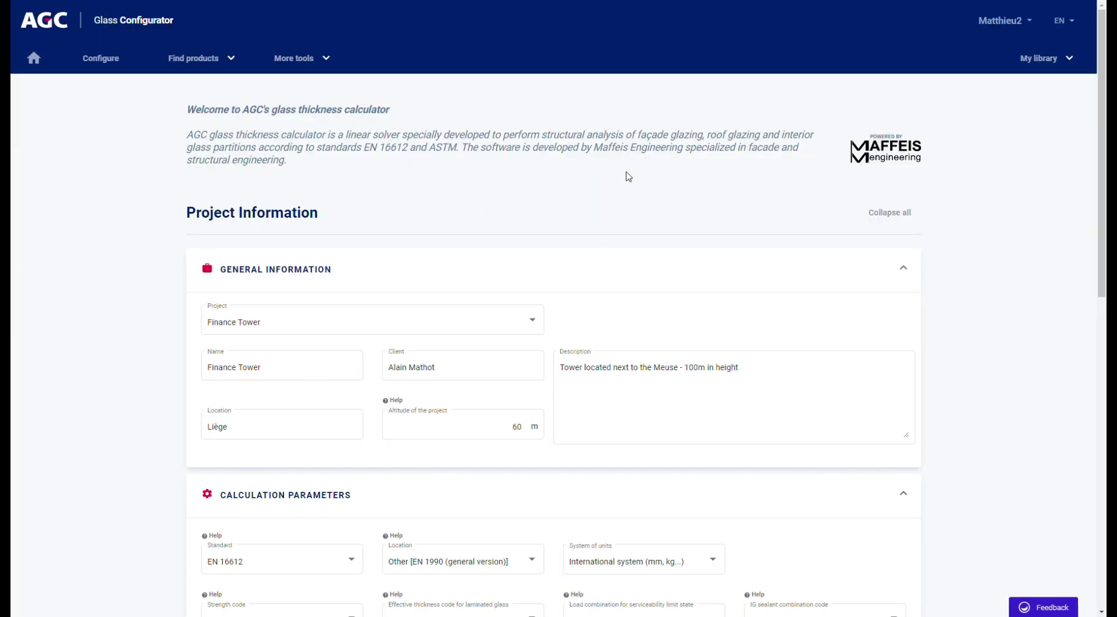
{"action": "left_click", "coordinate": [324, 63]}
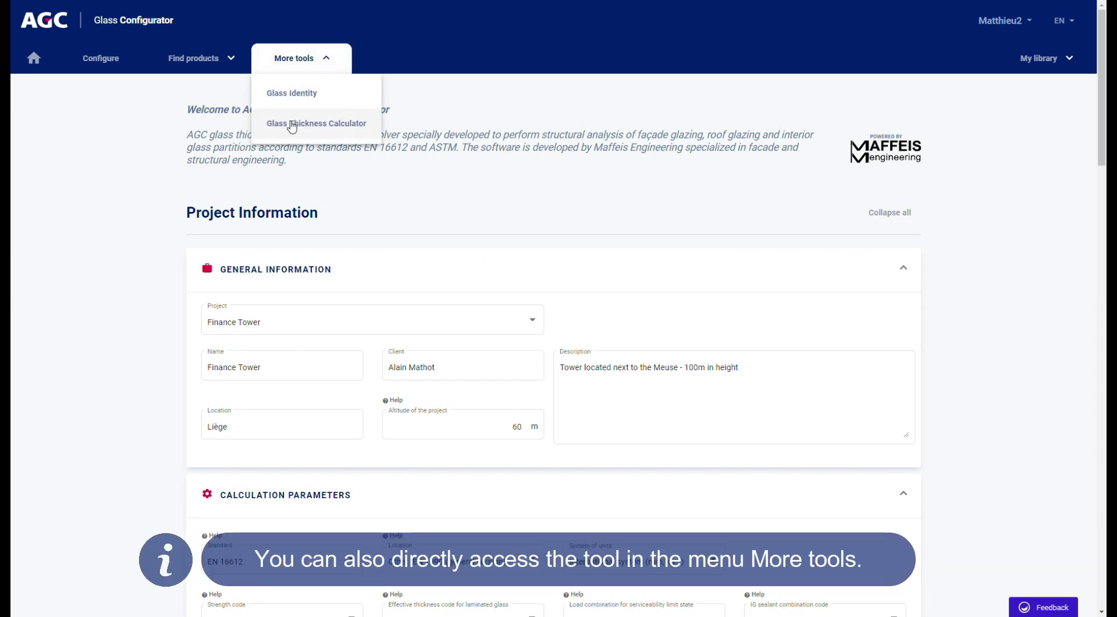
{"action": "left_click", "coordinate": [328, 66]}
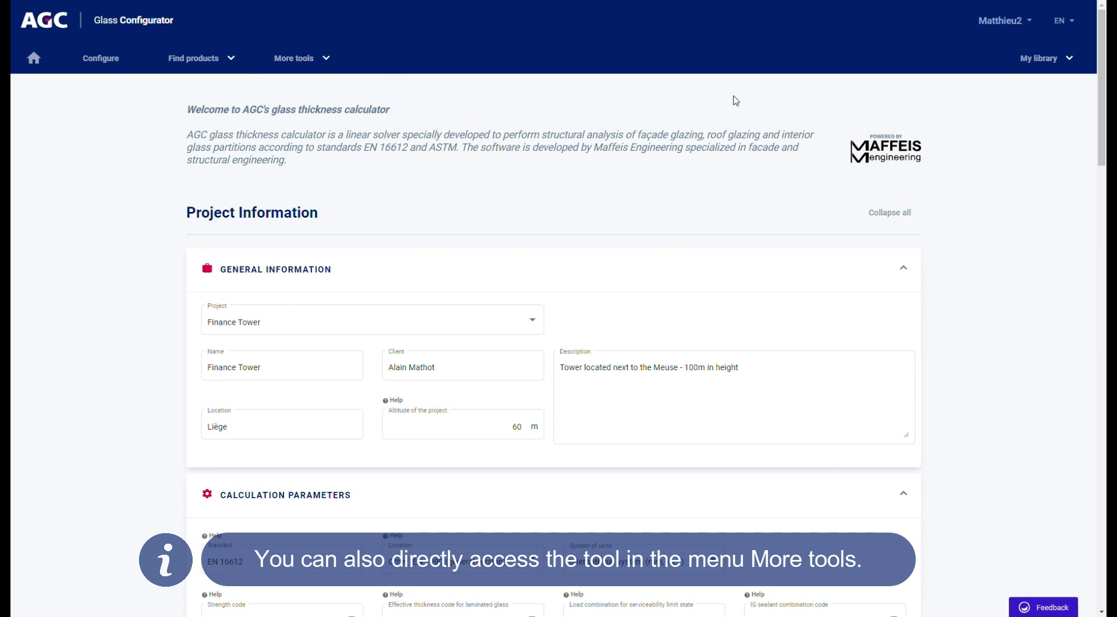
Step: Open the Finance Tower project from the library's saved projects
{"action": "left_click", "coordinate": [1062, 58]}
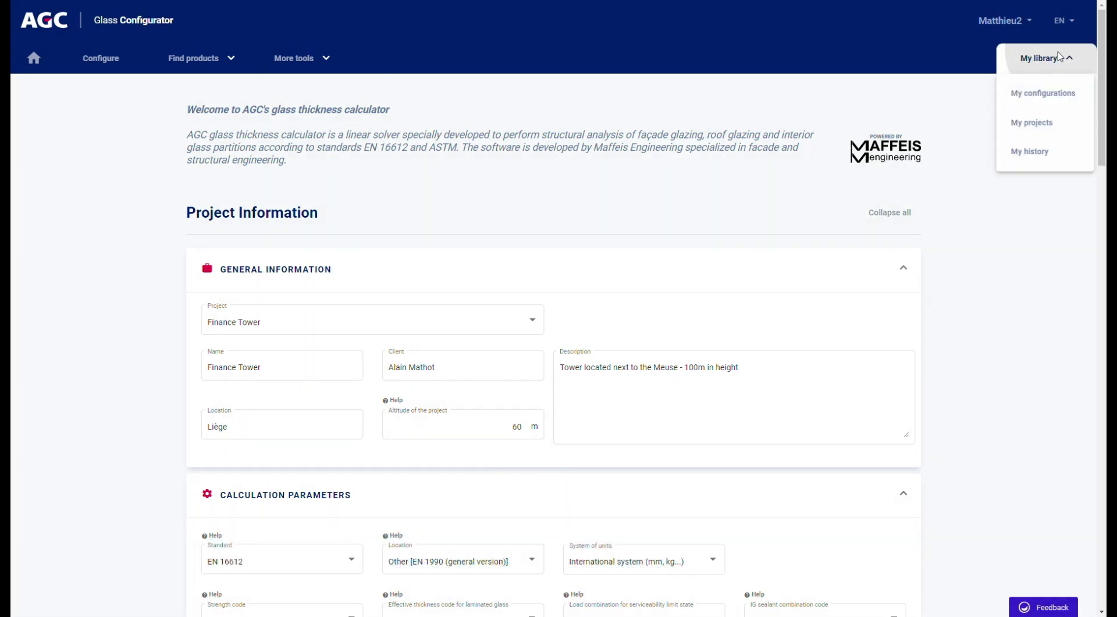
{"action": "left_click", "coordinate": [1060, 125]}
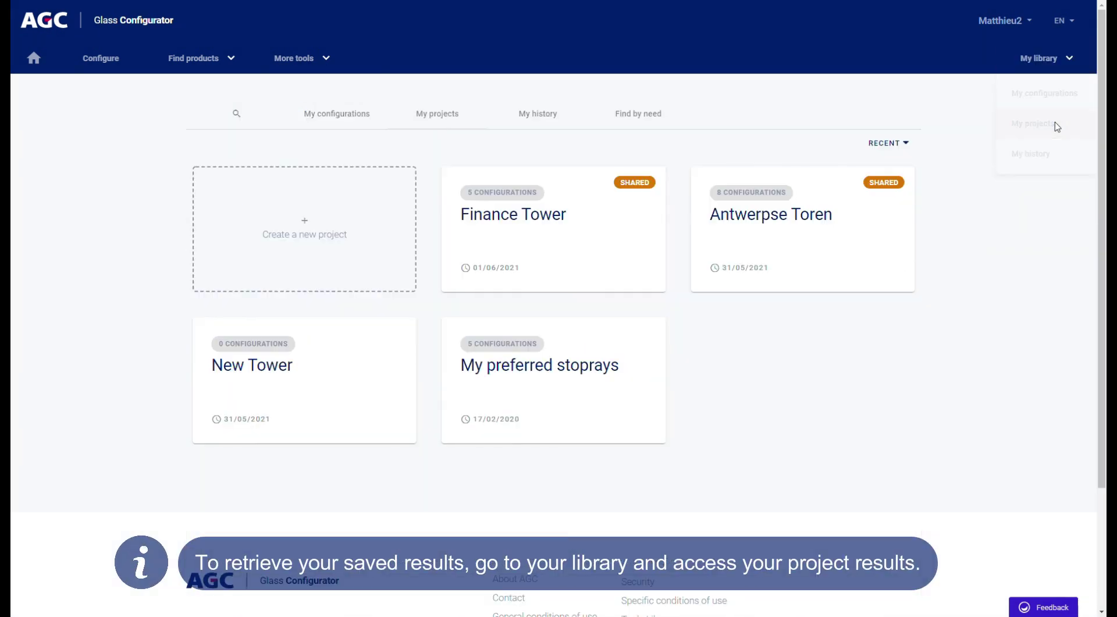
{"action": "mouse_move", "coordinate": [632, 195]}
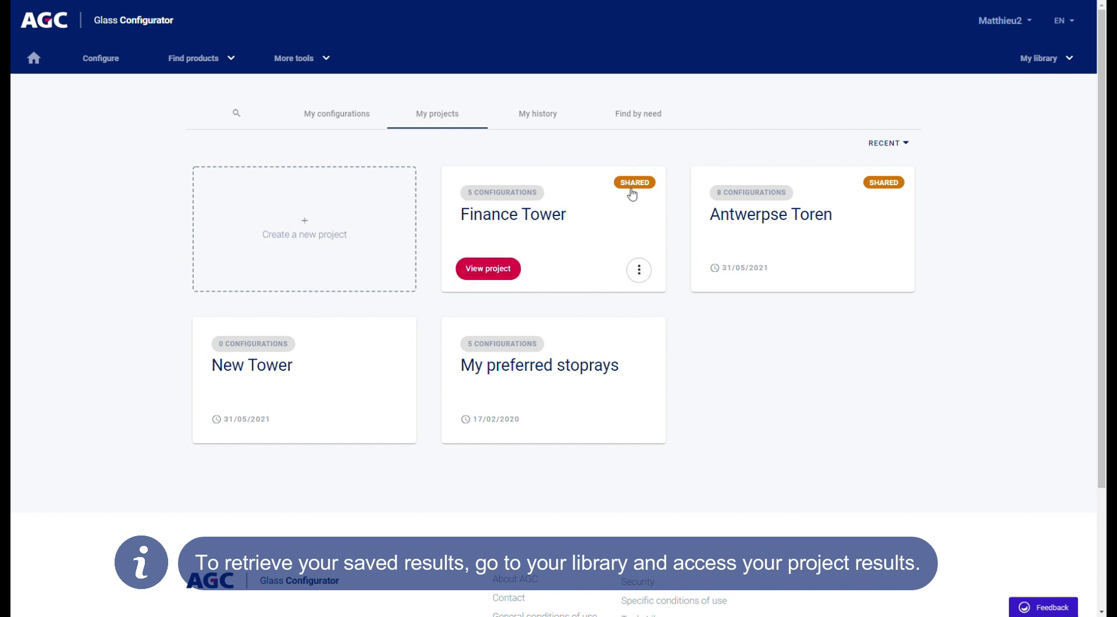
{"action": "left_click", "coordinate": [488, 268]}
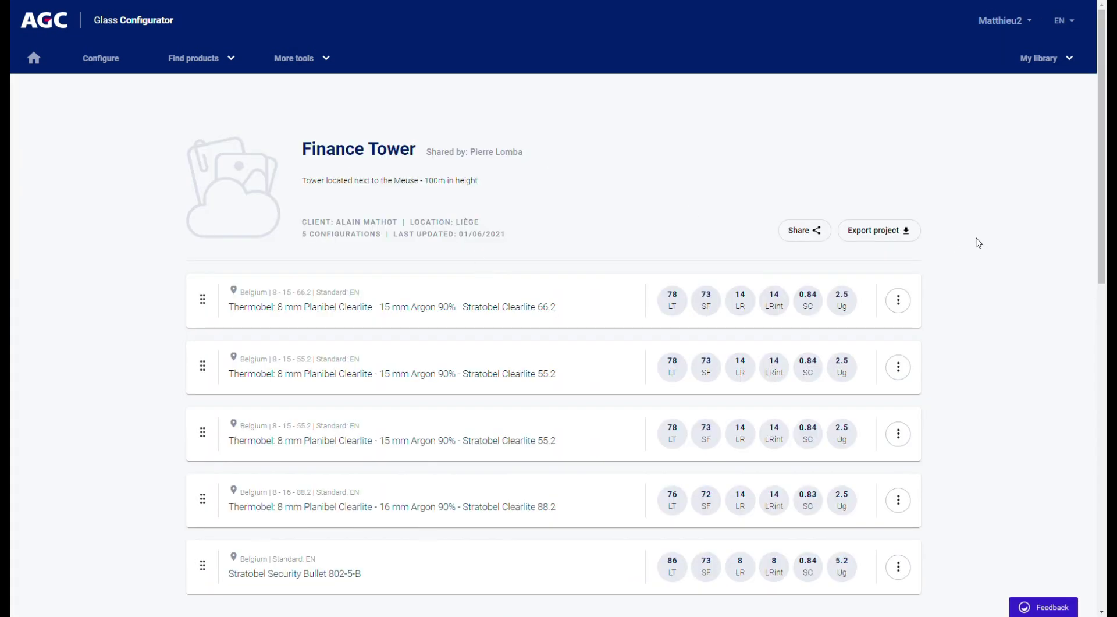
Step: Expand the GL02-Northern entry among the project's glass thickness calculations to examine the saved results of its configurations
{"action": "scroll", "coordinate": [978, 242], "scroll_direction": "down", "scroll_amount": 7}
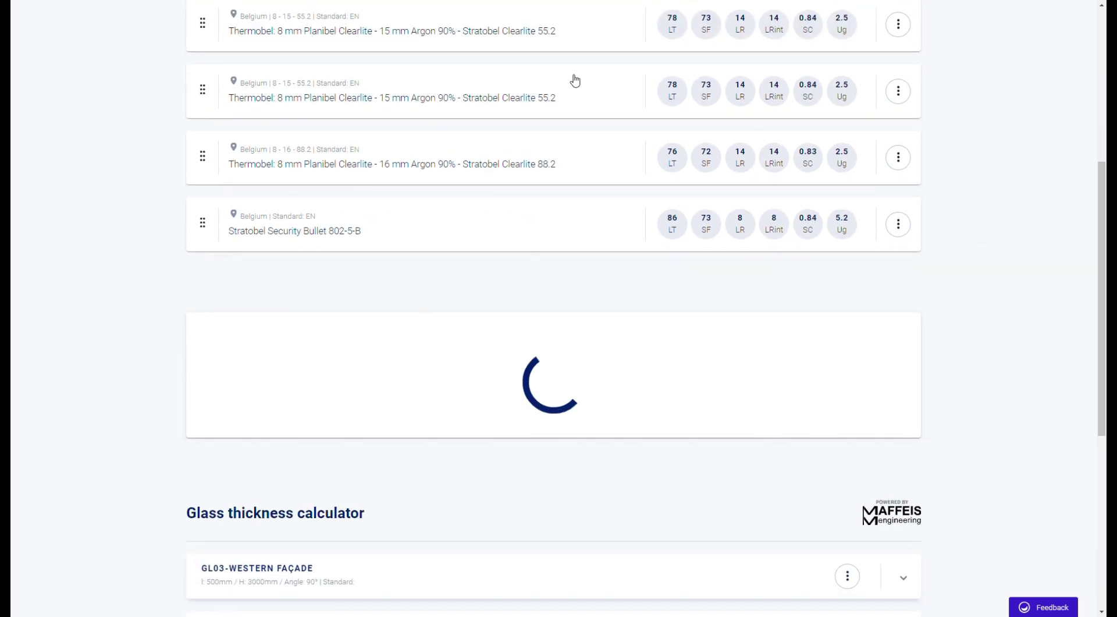
{"action": "scroll", "coordinate": [889, 247], "scroll_direction": "down", "scroll_amount": 2}
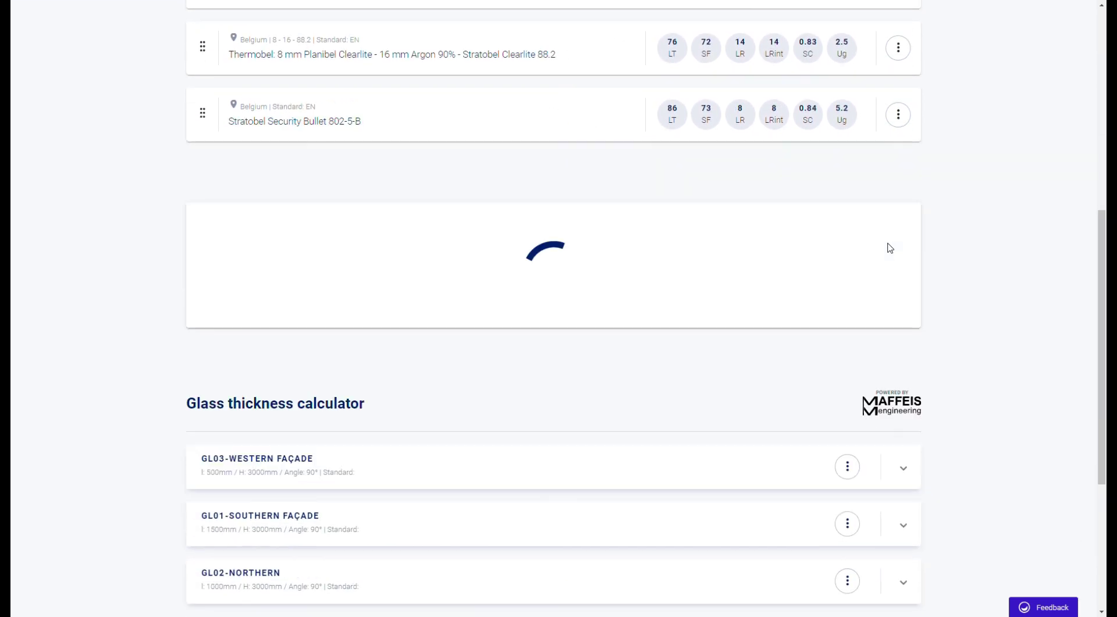
{"action": "scroll", "coordinate": [890, 248], "scroll_direction": "down", "scroll_amount": 4}
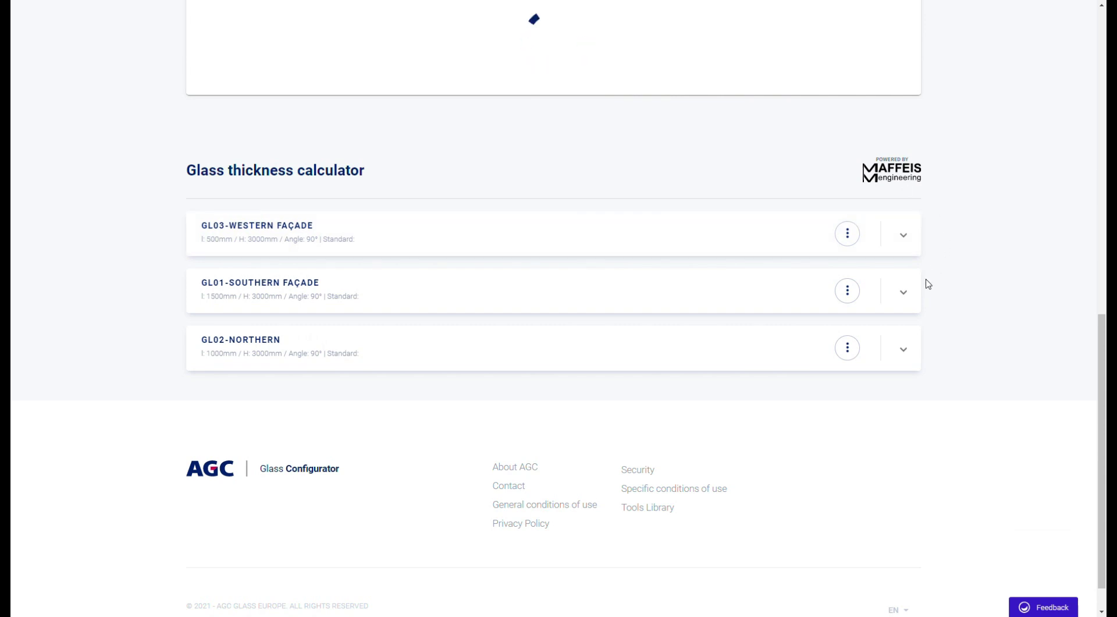
{"action": "scroll", "coordinate": [904, 293], "scroll_direction": "down", "scroll_amount": 6}
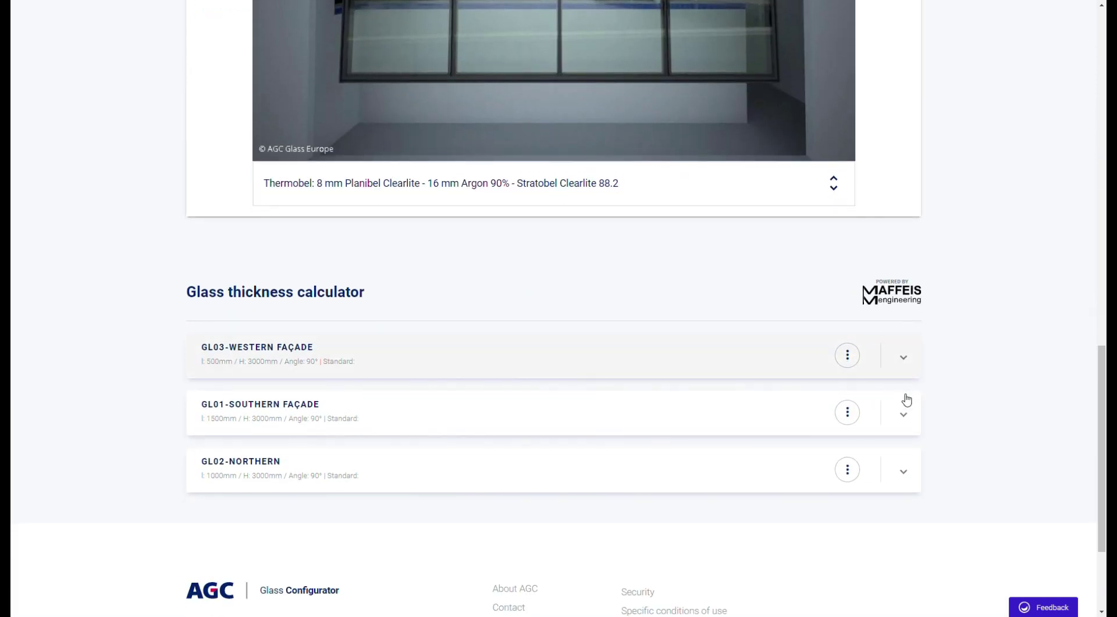
{"action": "left_click", "coordinate": [907, 476]}
{"action": "scroll", "coordinate": [909, 477], "scroll_direction": "down", "scroll_amount": 3}
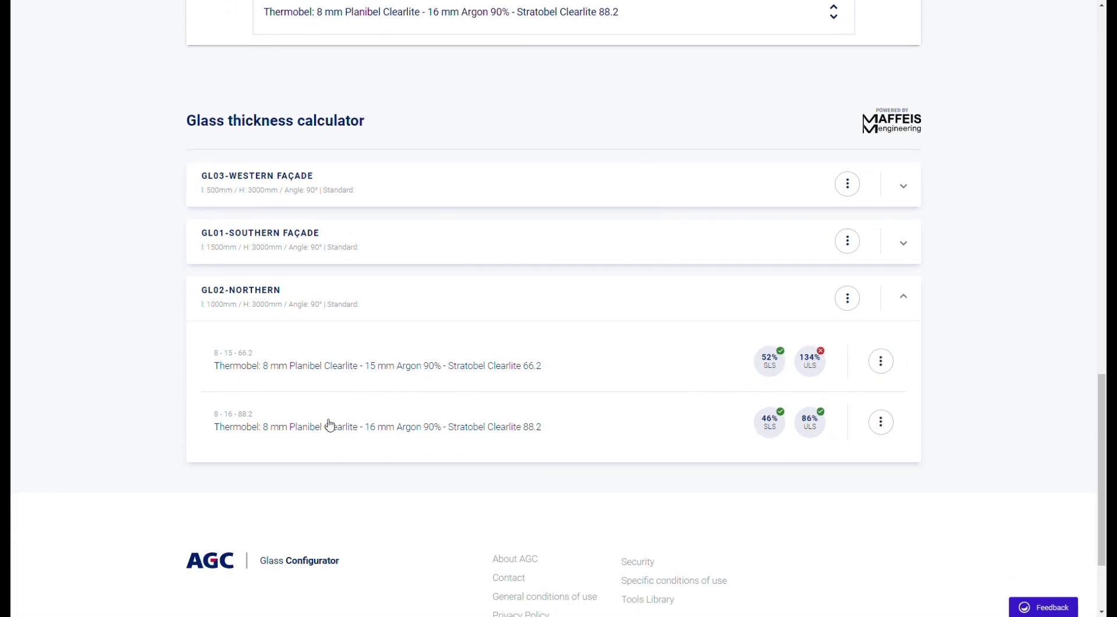
Step: Check the available actions for GL02-Northern's saved 8 - 16 - 88.2 configuration and open it in the glass thickness calculator
{"action": "left_click", "coordinate": [887, 428]}
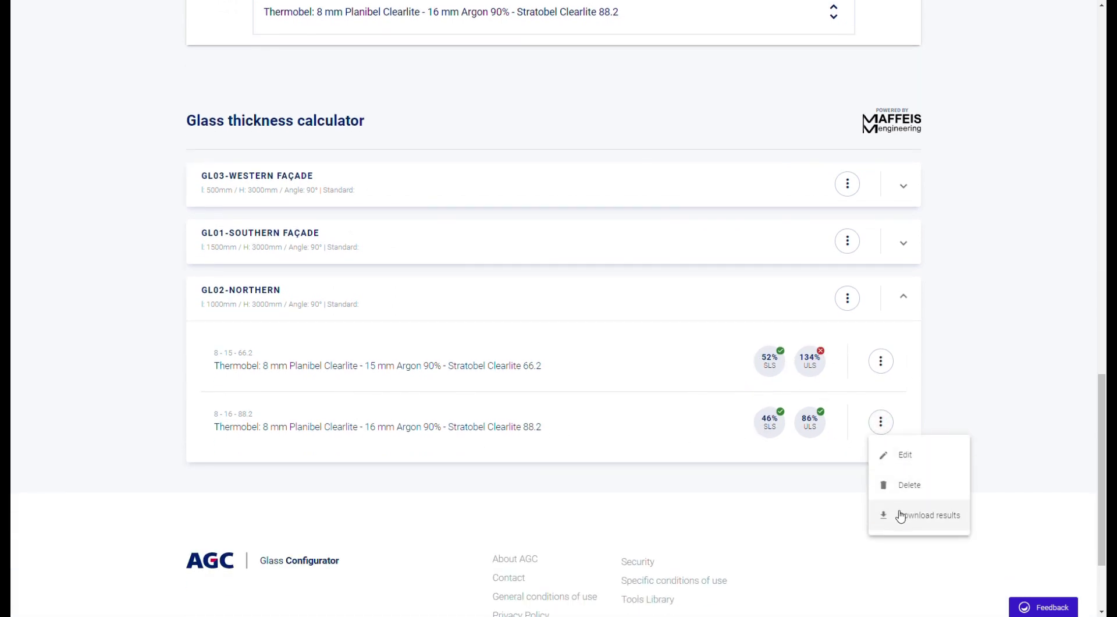
{"action": "left_click", "coordinate": [925, 413]}
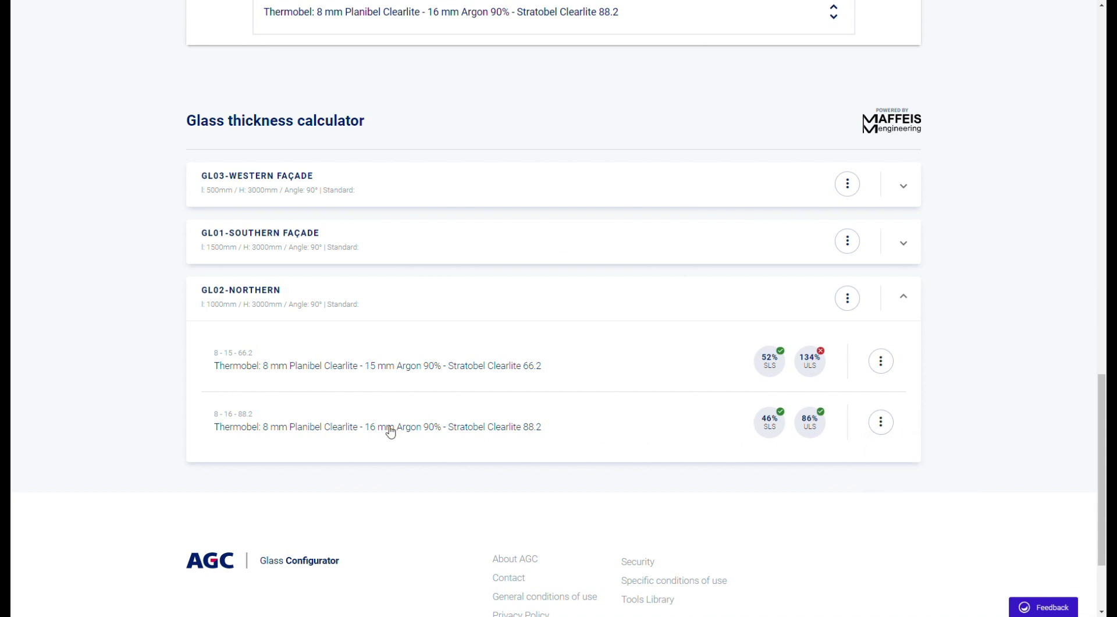
{"action": "left_click", "coordinate": [581, 427]}
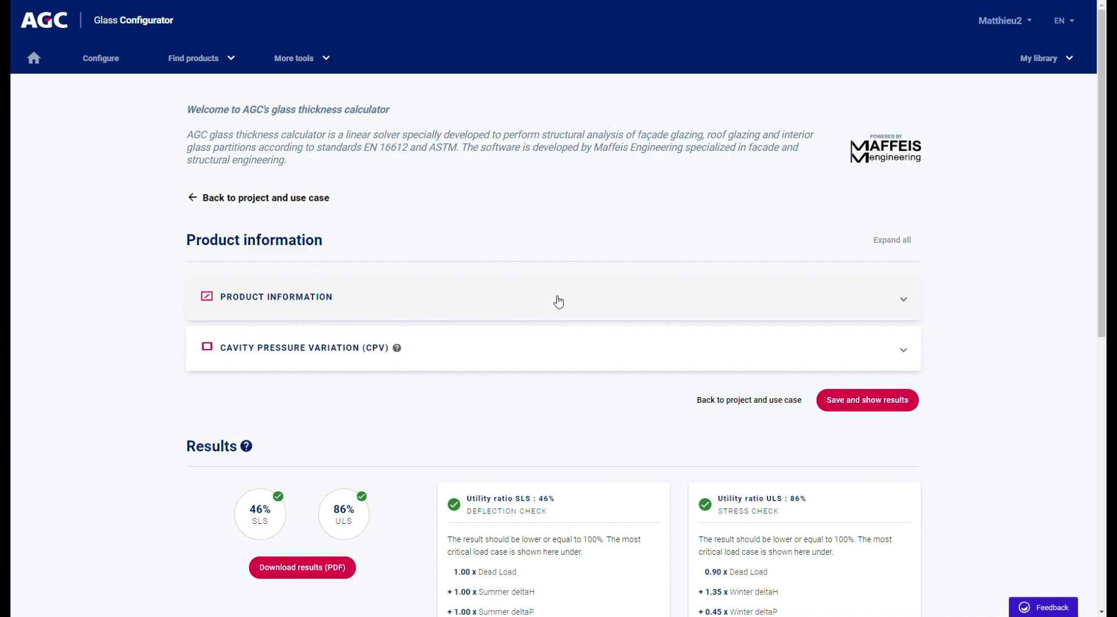
Step: Examine the configuration's product information, cavity pressure variation settings, and SLS and ULS results, leaving both settings sections collapsed
{"action": "left_click", "coordinate": [559, 302]}
{"action": "scroll", "coordinate": [558, 302], "scroll_direction": "down", "scroll_amount": 7}
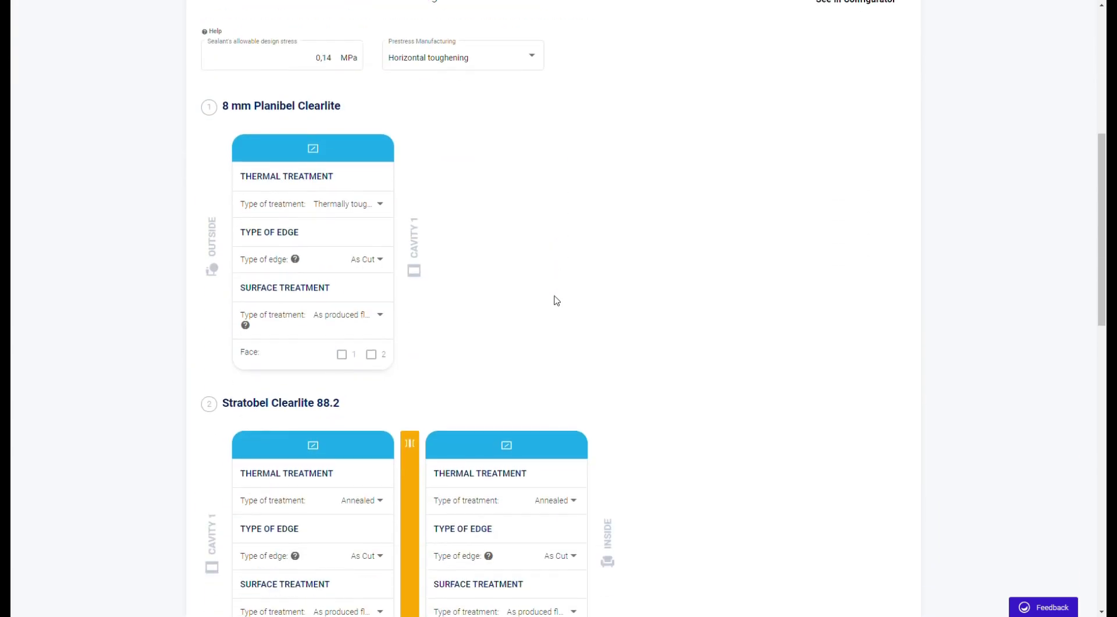
{"action": "scroll", "coordinate": [558, 299], "scroll_direction": "up", "scroll_amount": 6}
{"action": "left_click", "coordinate": [543, 260]}
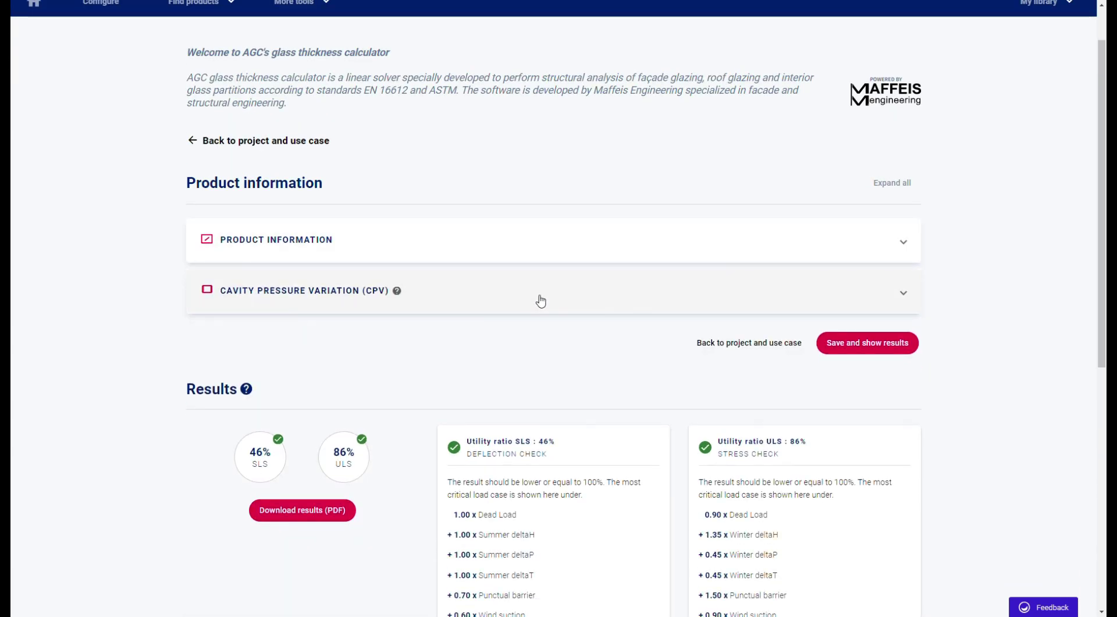
{"action": "left_click", "coordinate": [540, 300]}
{"action": "left_click", "coordinate": [541, 301]}
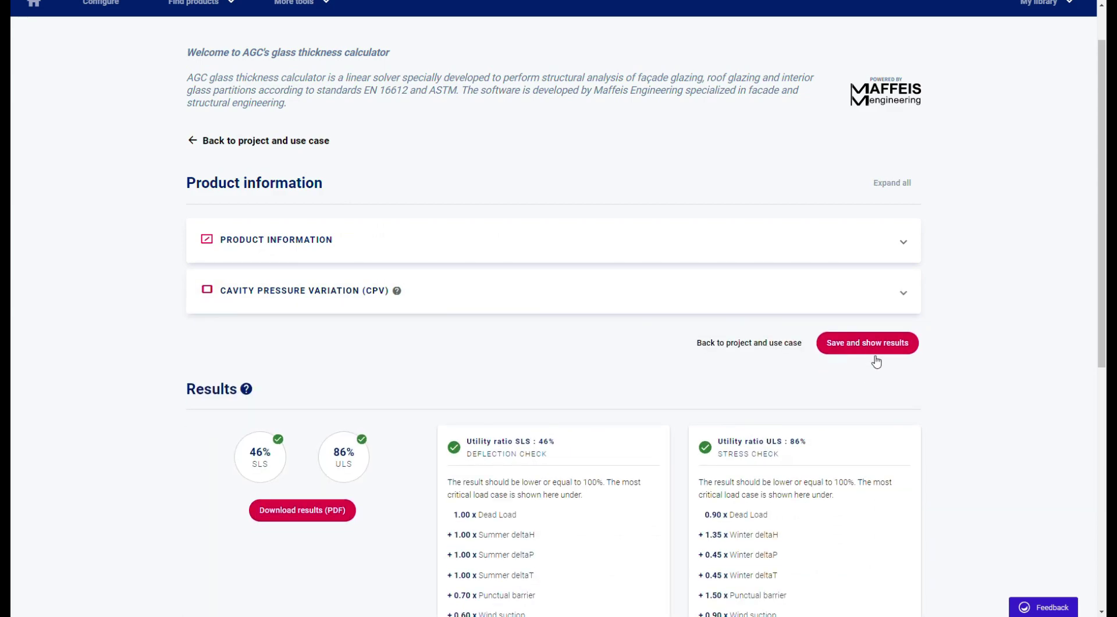
{"action": "scroll", "coordinate": [814, 349], "scroll_direction": "down", "scroll_amount": 3}
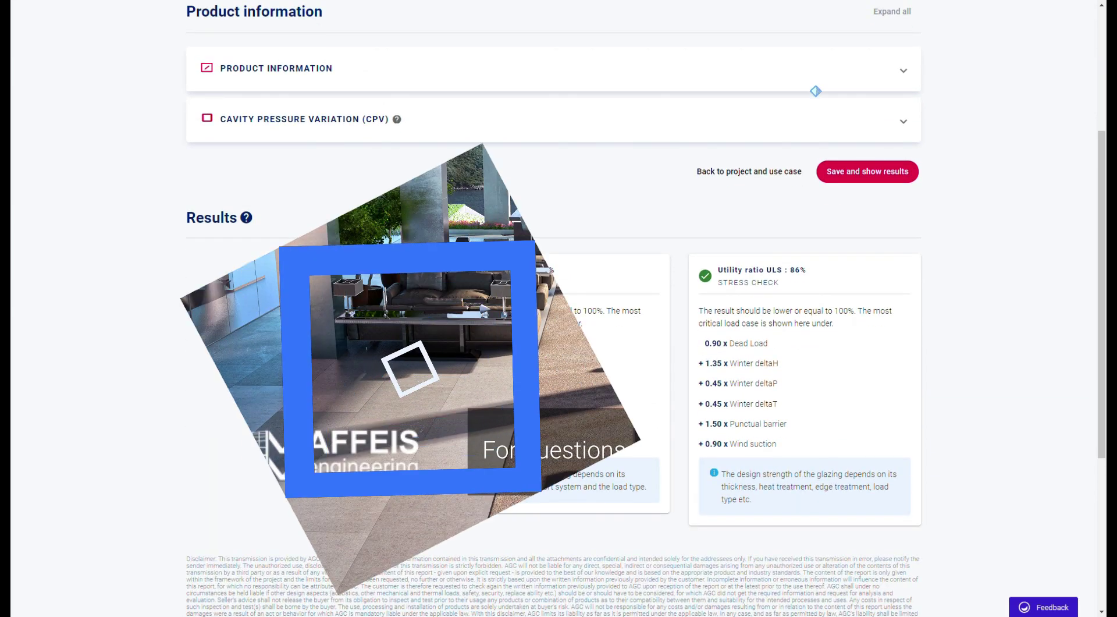